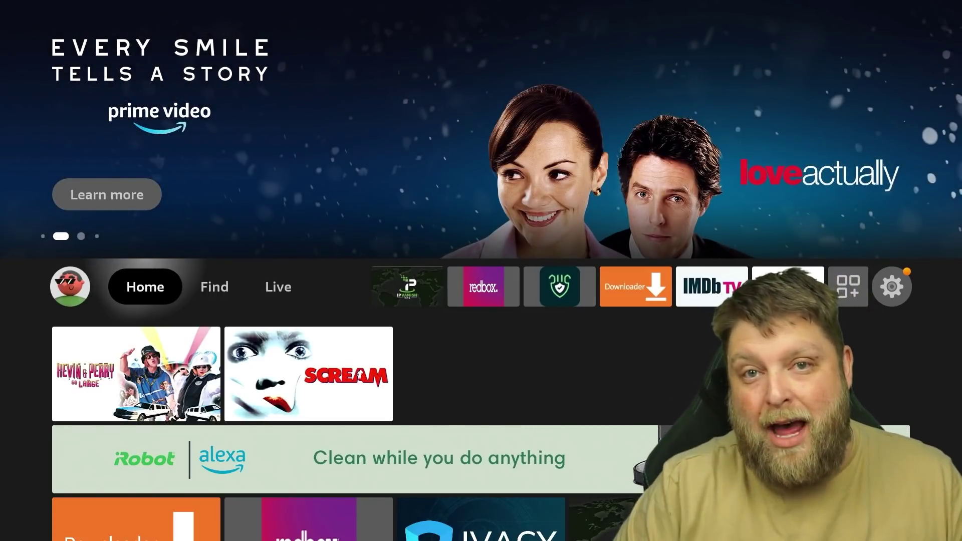
# Step: Go to the Fire TV settings from the Home screen
pyautogui.press('Right')
pyautogui.press('Right')
pyautogui.press('Right')
pyautogui.press('Right')
pyautogui.press('Right')
pyautogui.press('Right')
pyautogui.press('Right')
pyautogui.press('Right')
pyautogui.press('Right')
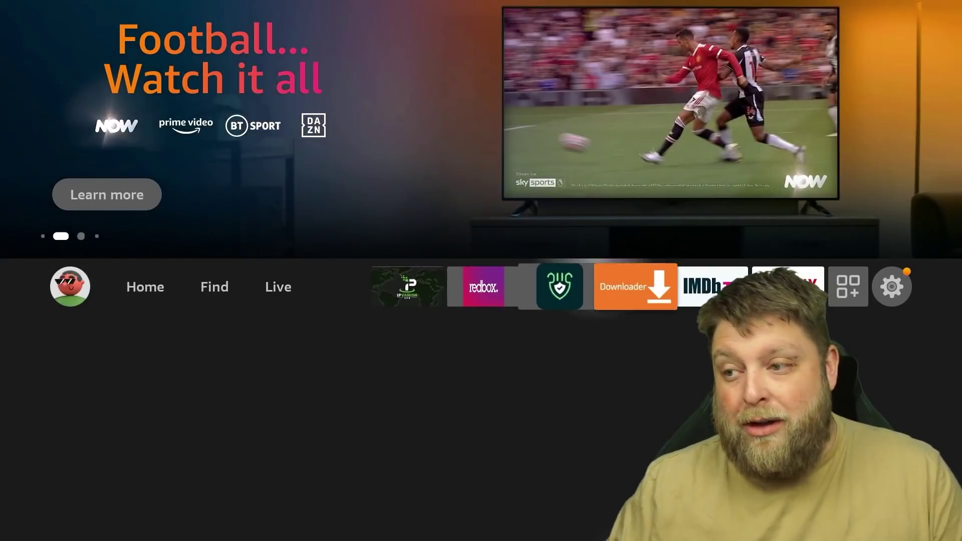
pyautogui.press('Right')
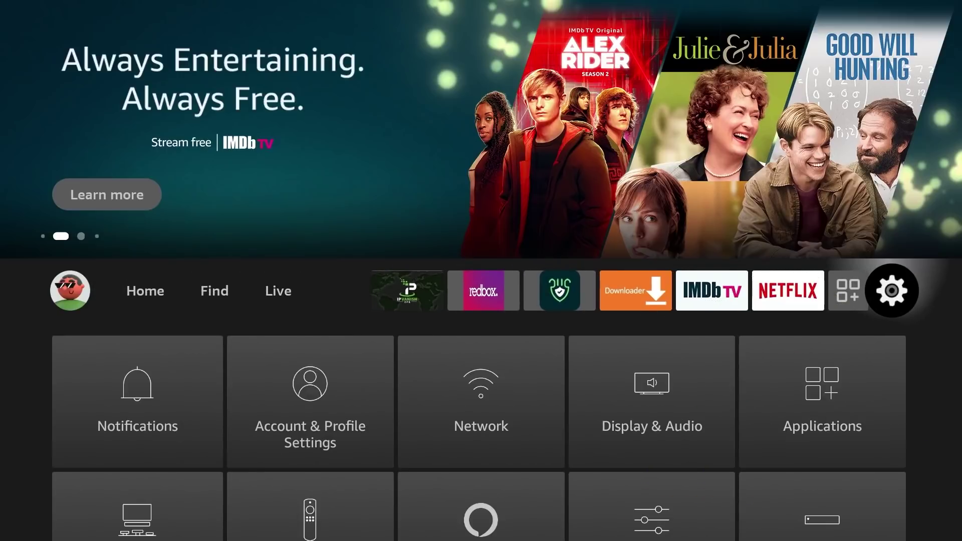
# Step: Open the Preferences category in the settings
pyautogui.press('Down')
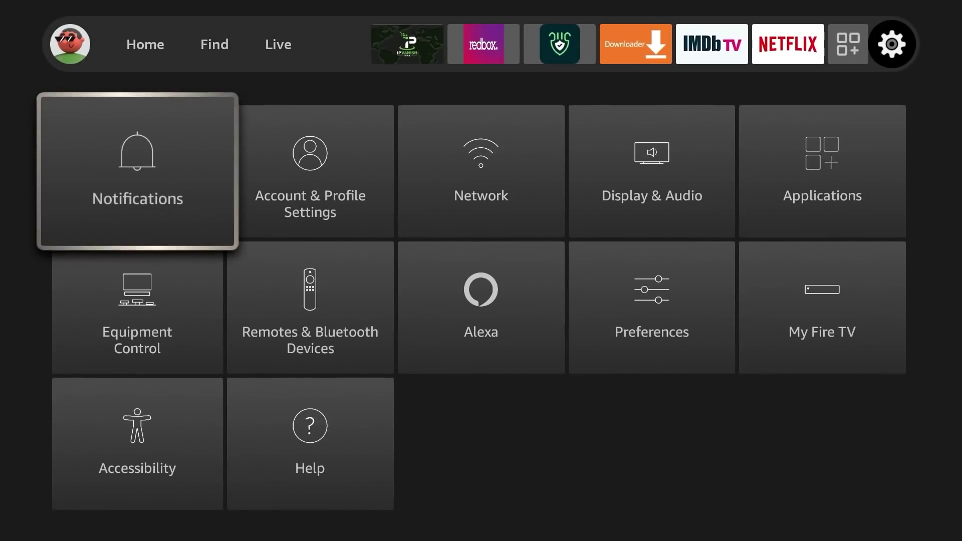
pyautogui.press('Down')
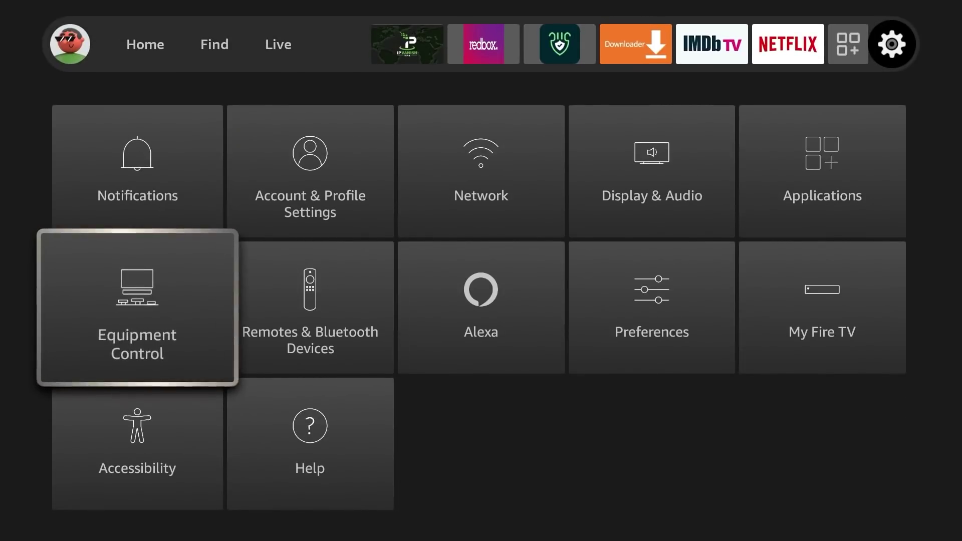
pyautogui.press('Right')
pyautogui.press('Right')
pyautogui.press('Right')
pyautogui.press('Return')
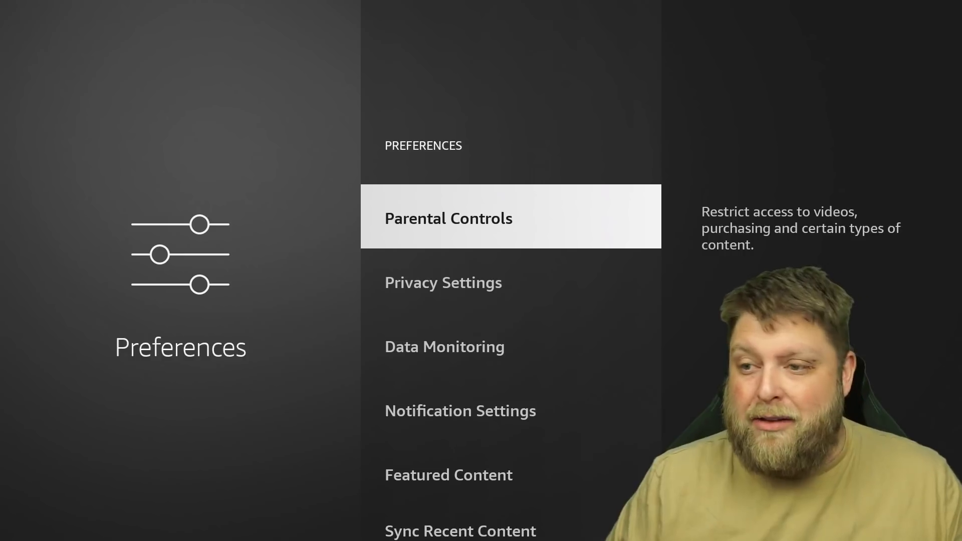
# Step: Open Privacy Settings and turn off Device Usage Data, confirming the opt-out
pyautogui.press('Down')
pyautogui.press('Return')
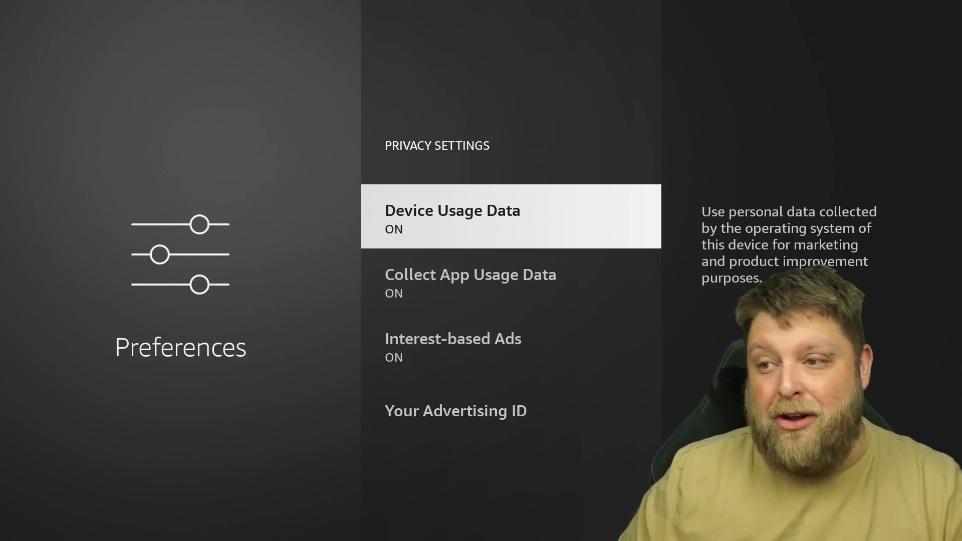
pyautogui.press('Return')
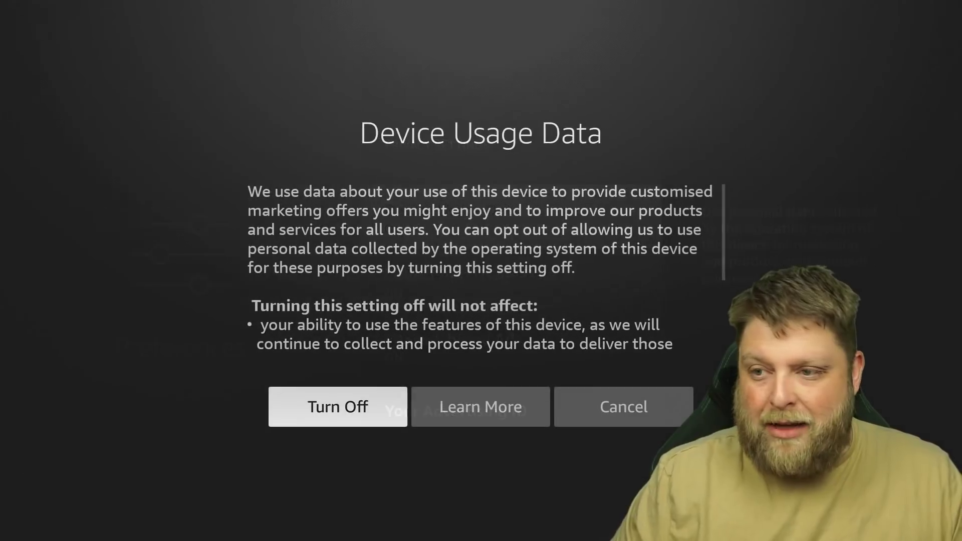
pyautogui.press('Return')
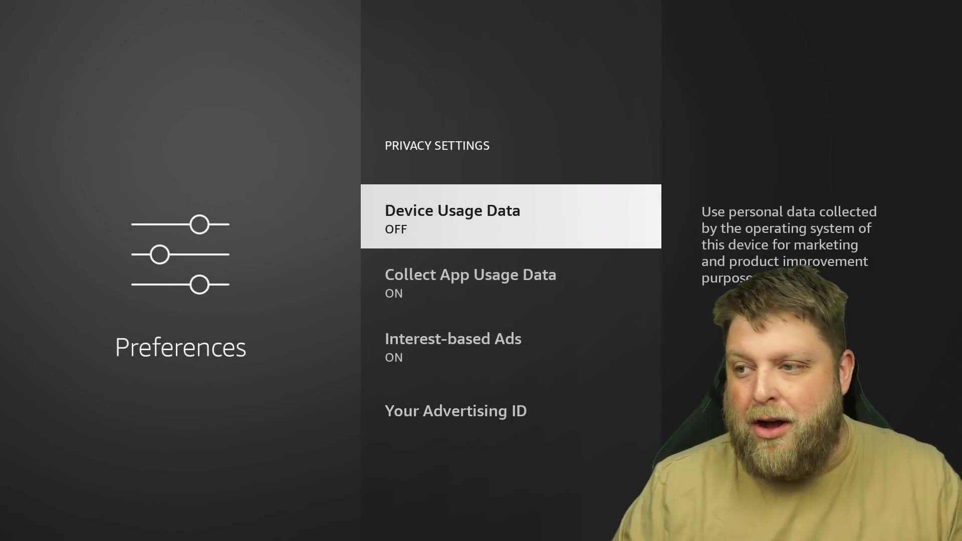
# Step: Turn off Collect App Usage Data in the privacy settings and confirm
pyautogui.press('Down')
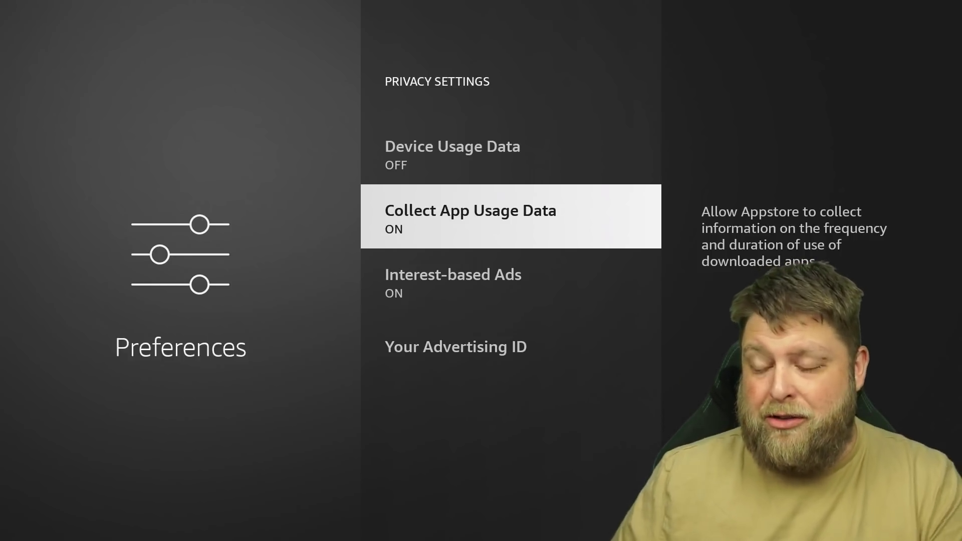
pyautogui.press('Return')
pyautogui.press('Return')
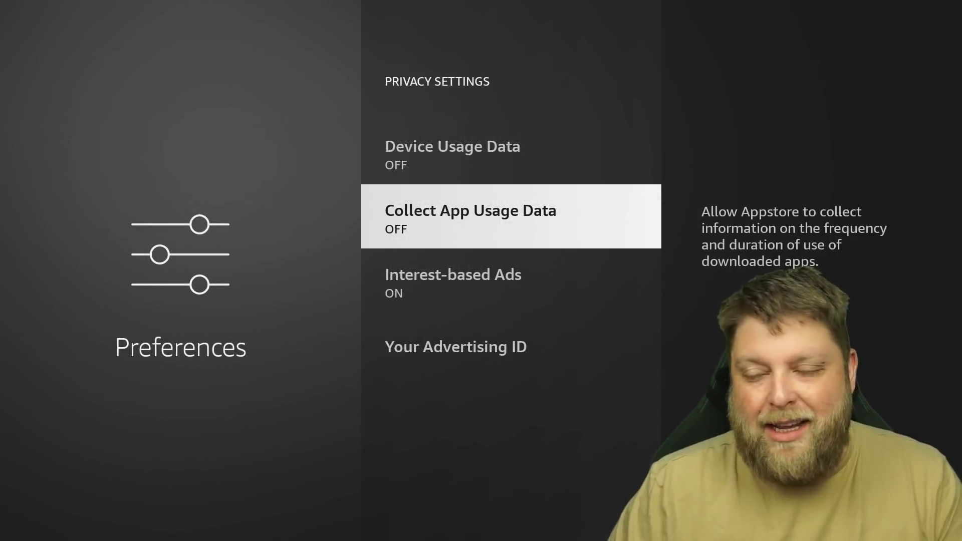
# Step: Turn off Interest-based Ads in the privacy settings
pyautogui.press('Down')
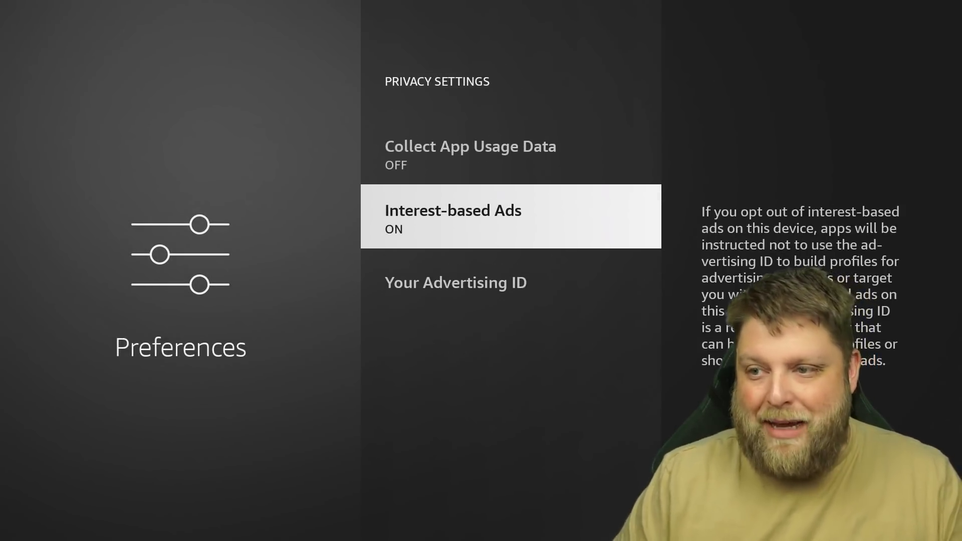
pyautogui.press('Up')
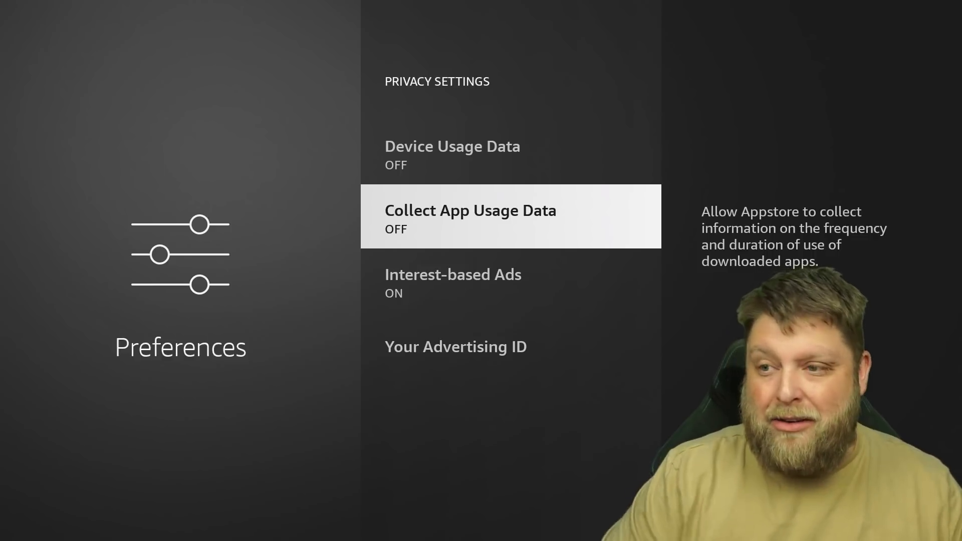
pyautogui.press('Down')
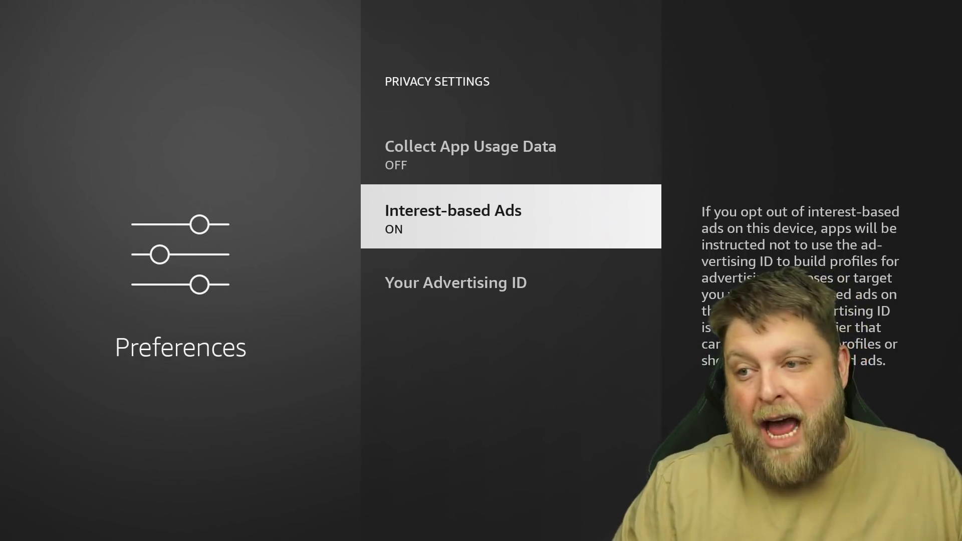
pyautogui.press('Return')
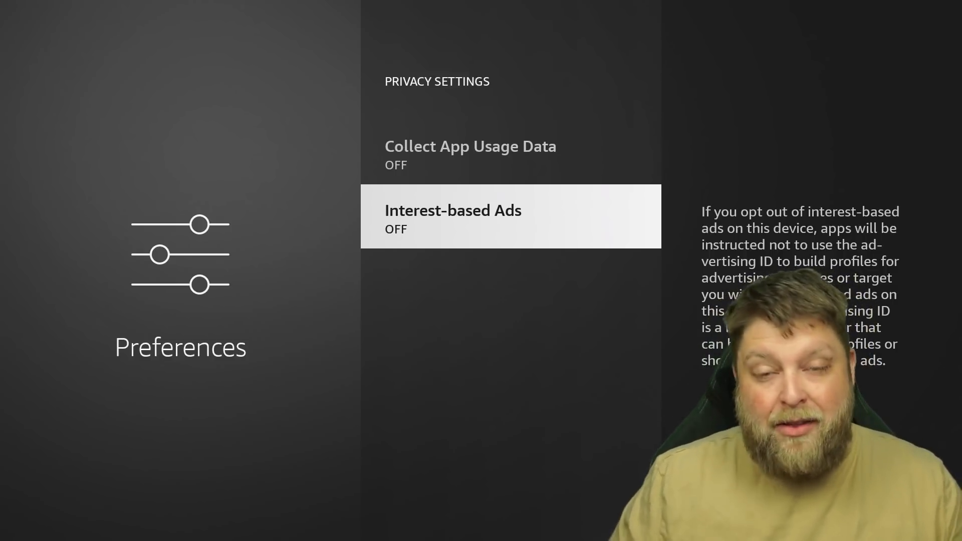
pyautogui.press('Up')
pyautogui.press('Up')
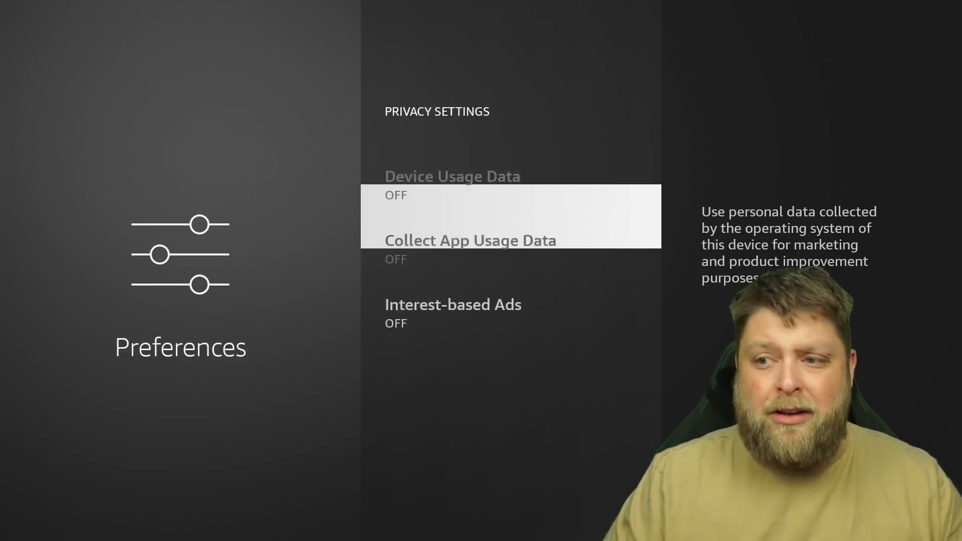
pyautogui.press('Down')
pyautogui.press('Down')
pyautogui.press('Up')
pyautogui.press('Up')
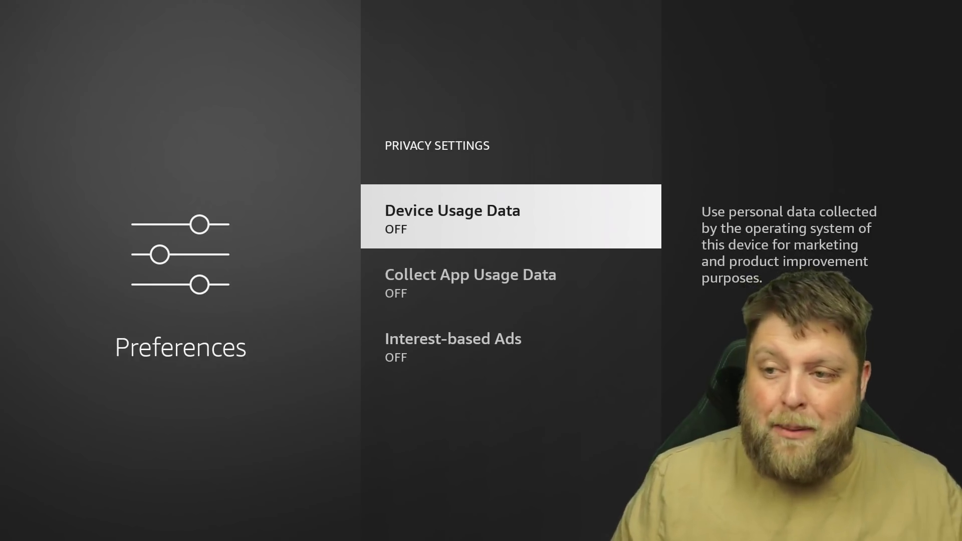
# Step: Leave the privacy settings and set the video quality to Good under Data Monitoring
pyautogui.press('Escape')
pyautogui.press('Down')
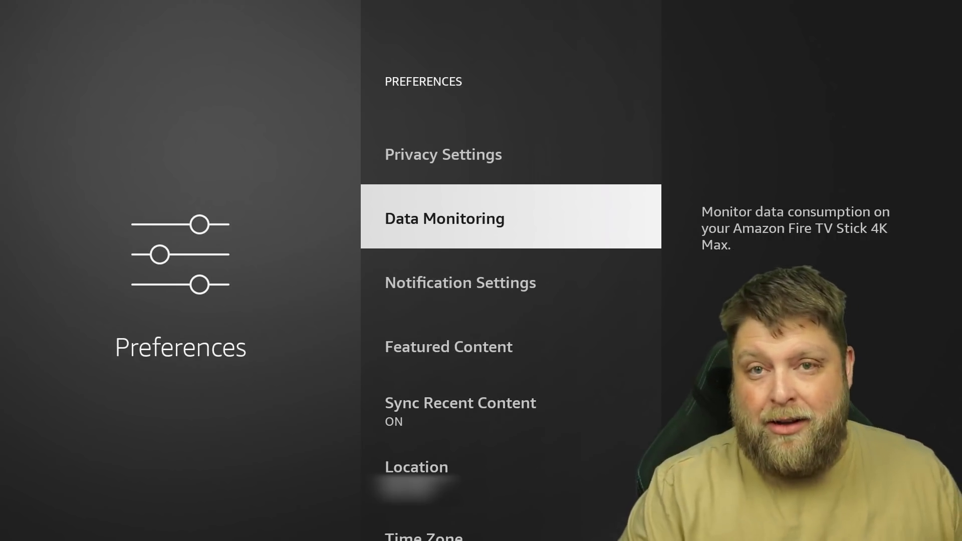
pyautogui.press('Return')
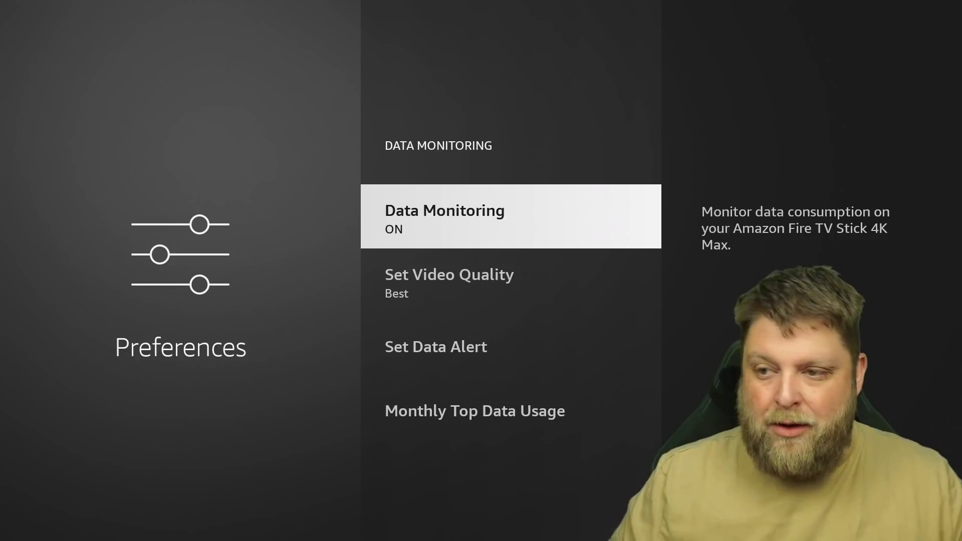
pyautogui.press('Down')
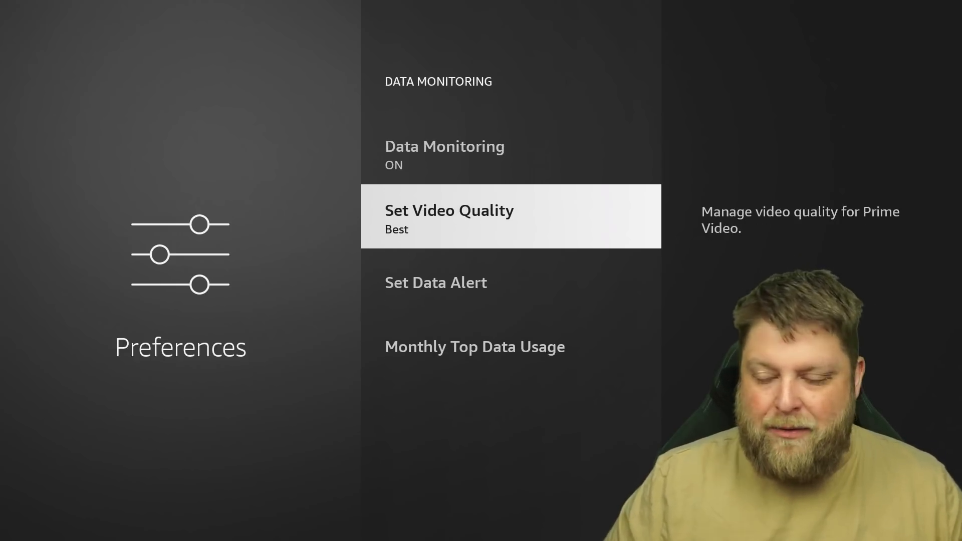
pyautogui.press('Up')
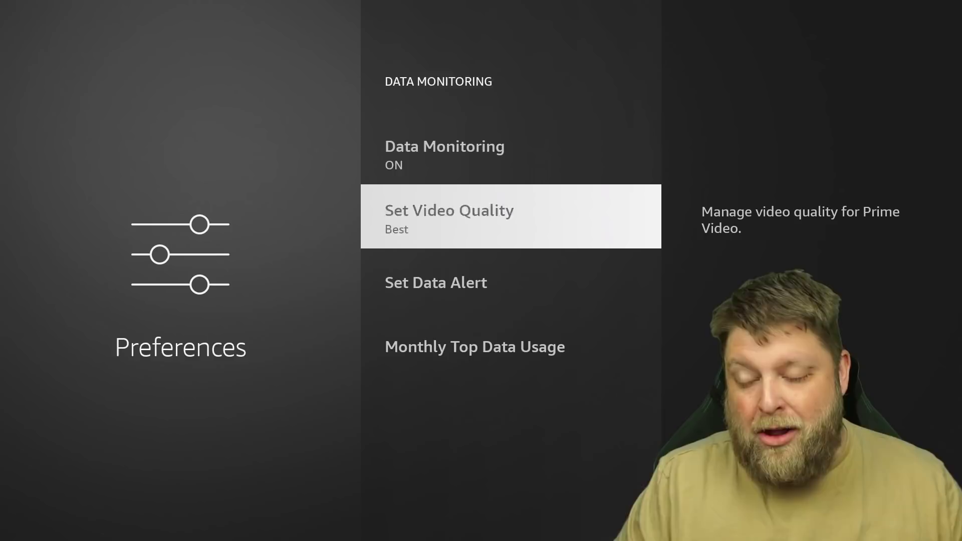
pyautogui.press('Return')
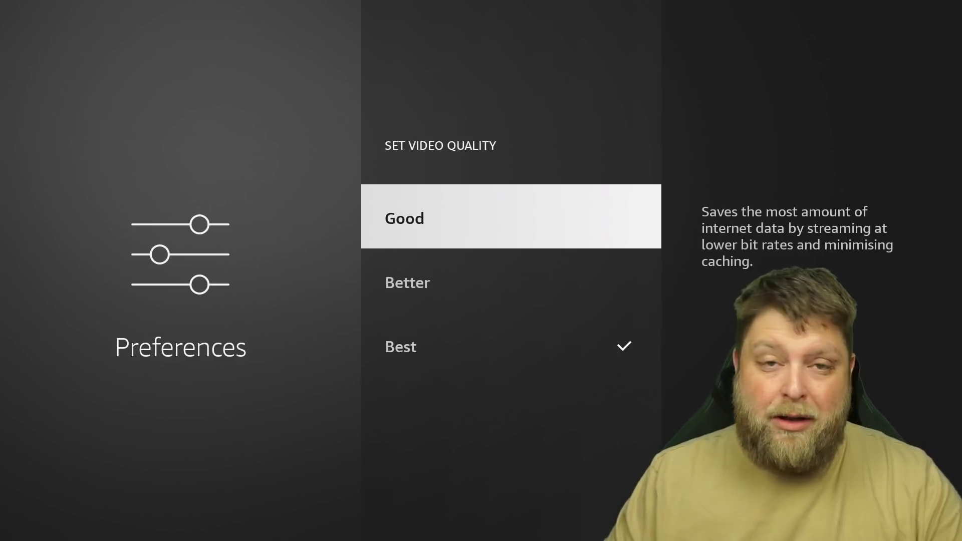
pyautogui.press('Return')
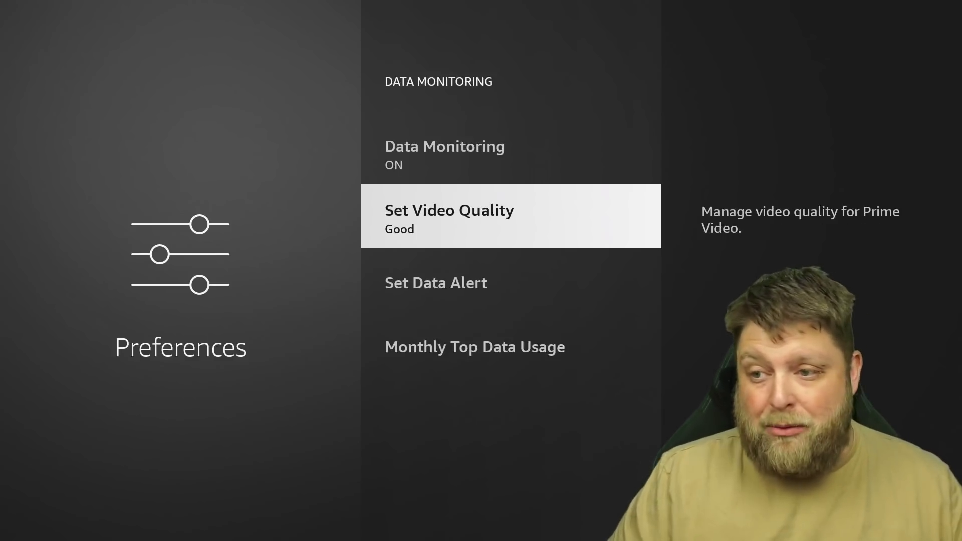
# Step: Return to Preferences and open the App Notifications list within Notification Settings
pyautogui.press('Return')
pyautogui.press('Down')
pyautogui.press('Down')
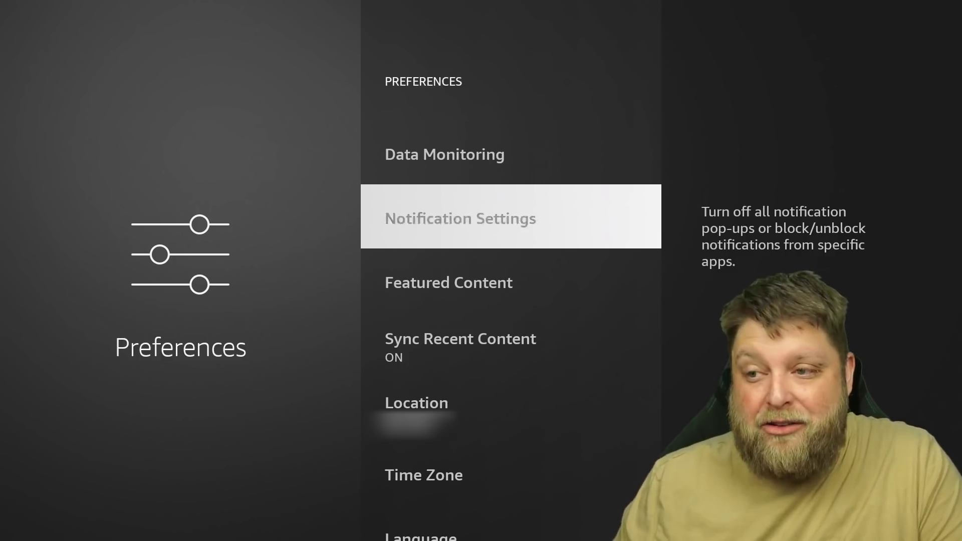
pyautogui.press('Return')
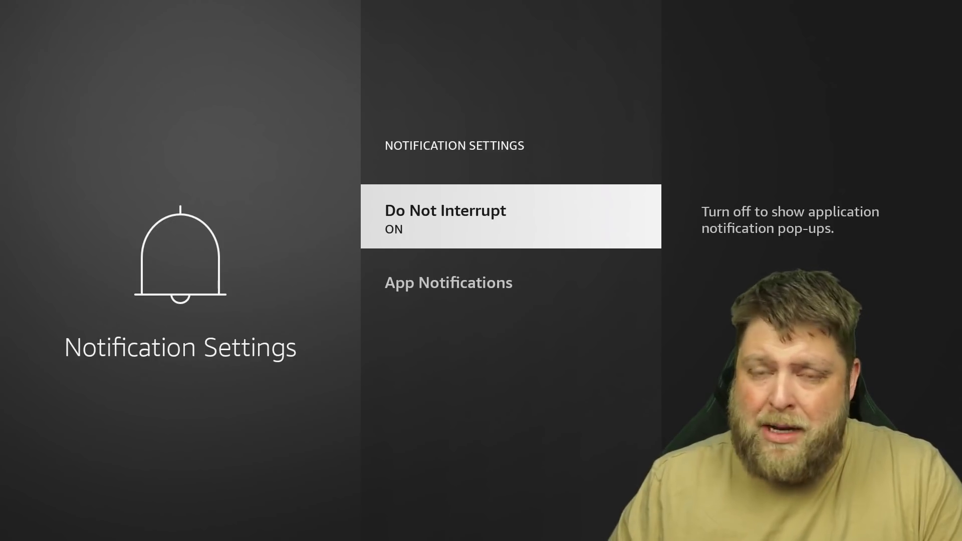
pyautogui.press('Down')
pyautogui.press('Return')
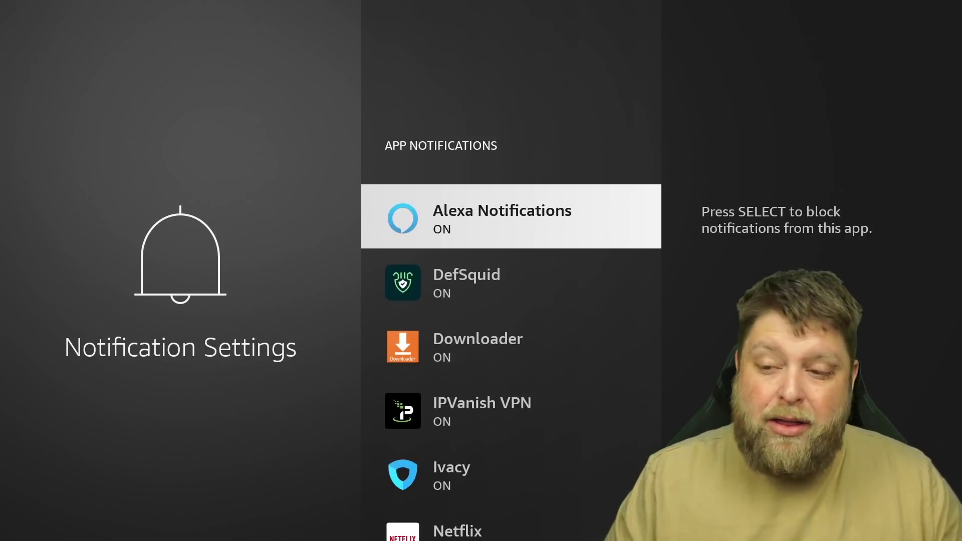
# Step: Block notifications from Alexa, DefSquid, Downloader, IPVanish VPN, Ivacy, Netflix and Redbox, and return to Preferences
pyautogui.press('Down')
pyautogui.press('Up')
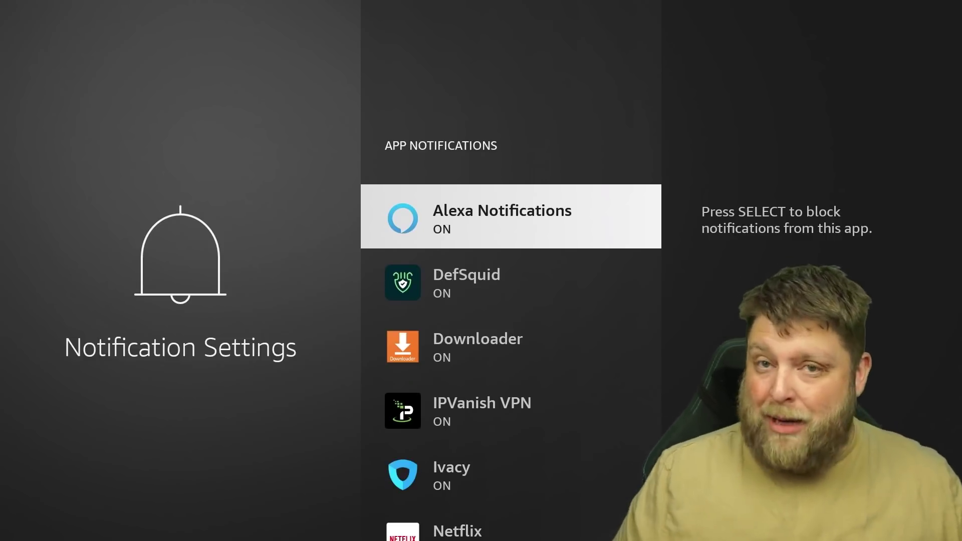
pyautogui.press('Return')
pyautogui.press('Down')
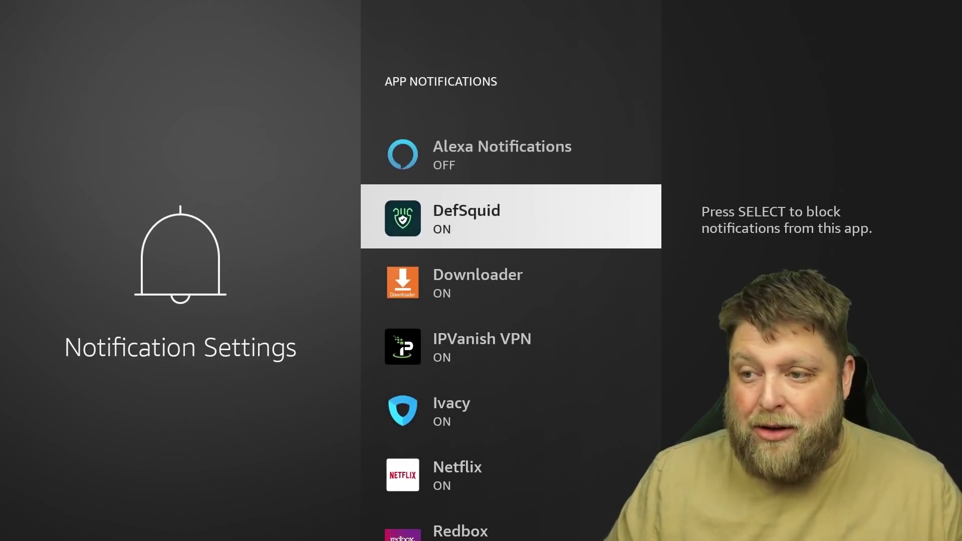
pyautogui.press('Return')
pyautogui.press('Down')
pyautogui.press('Return')
pyautogui.press('Down')
pyautogui.press('Return')
pyautogui.press('Down')
pyautogui.press('Return')
pyautogui.press('Down')
pyautogui.press('Return')
pyautogui.press('Down')
pyautogui.press('Return')
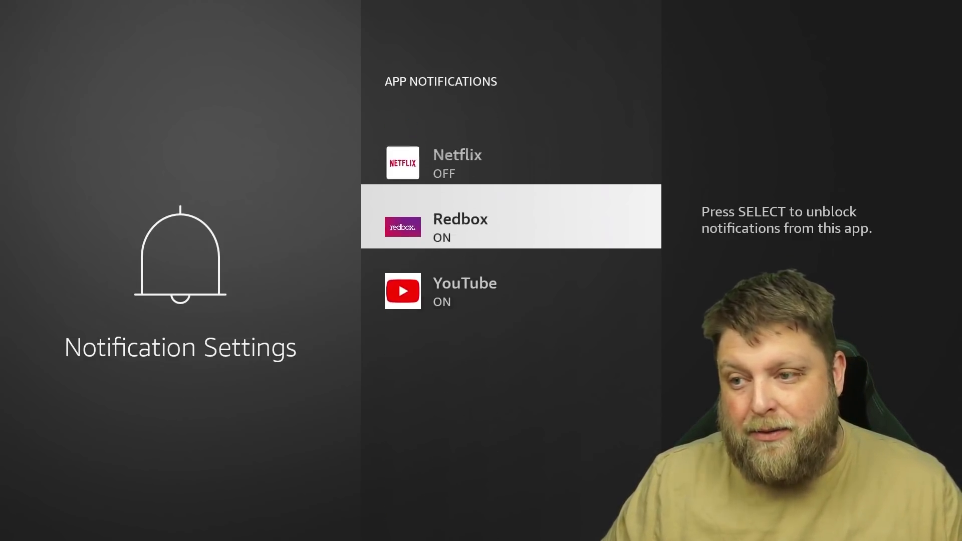
pyautogui.press('Escape')
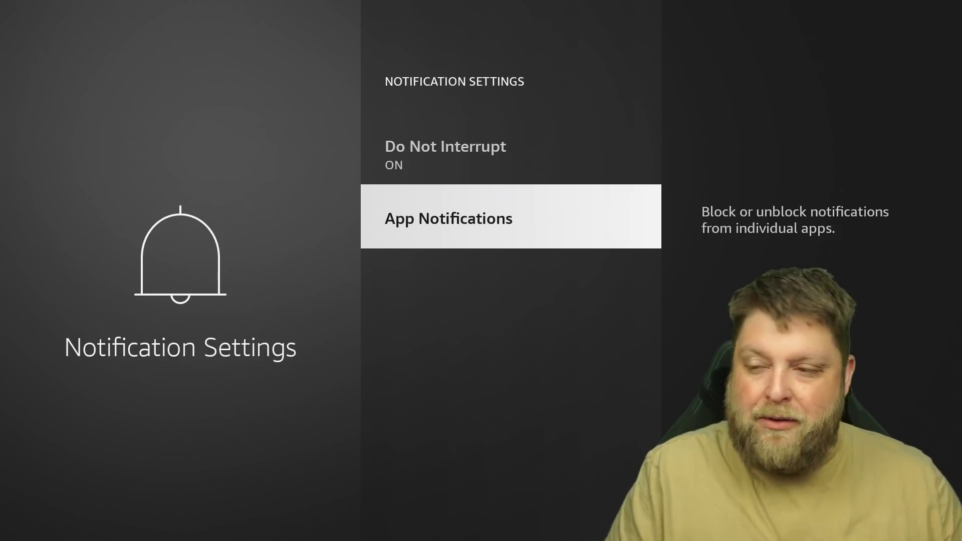
pyautogui.press('Escape')
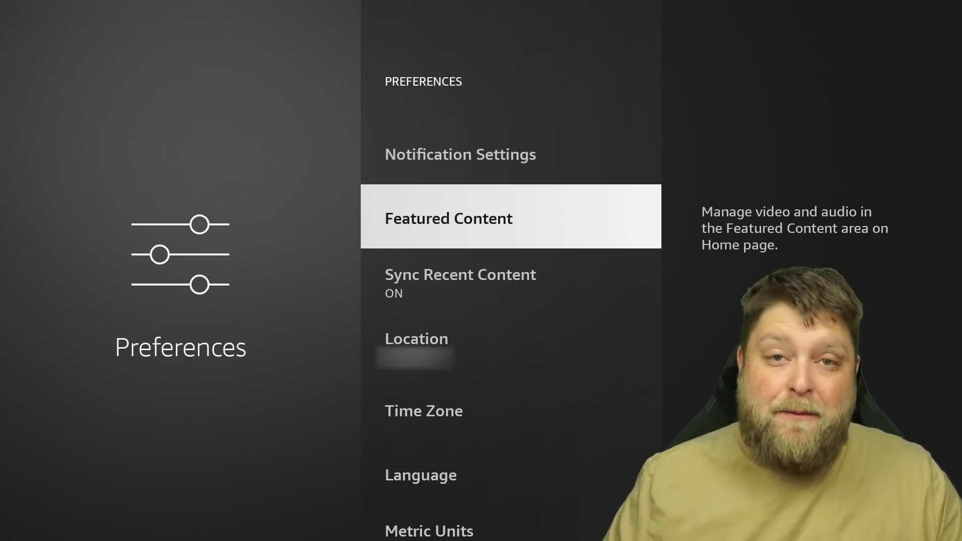
# Step: Open the Featured Content preferences and turn off Allow Audio Autoplay
pyautogui.press('Return')
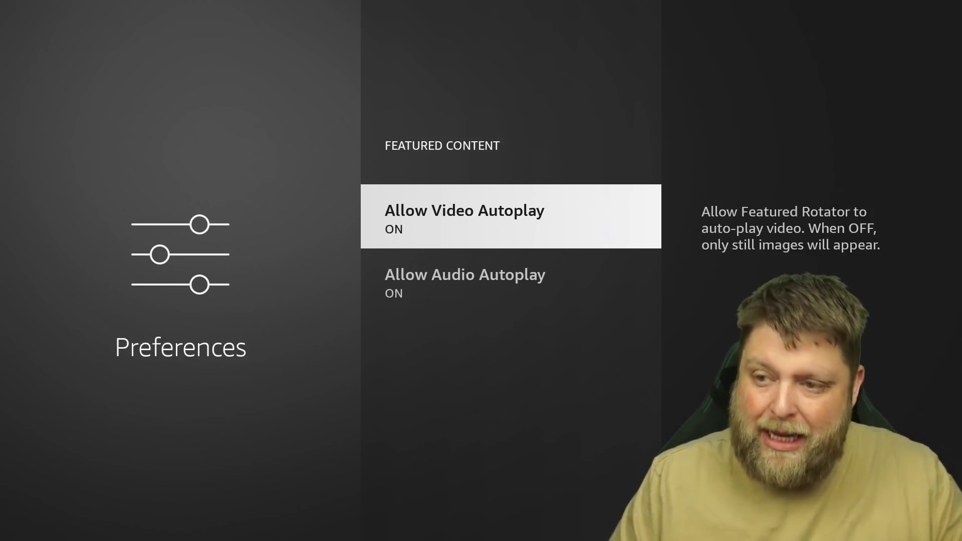
pyautogui.press('Home')
pyautogui.press('Up')
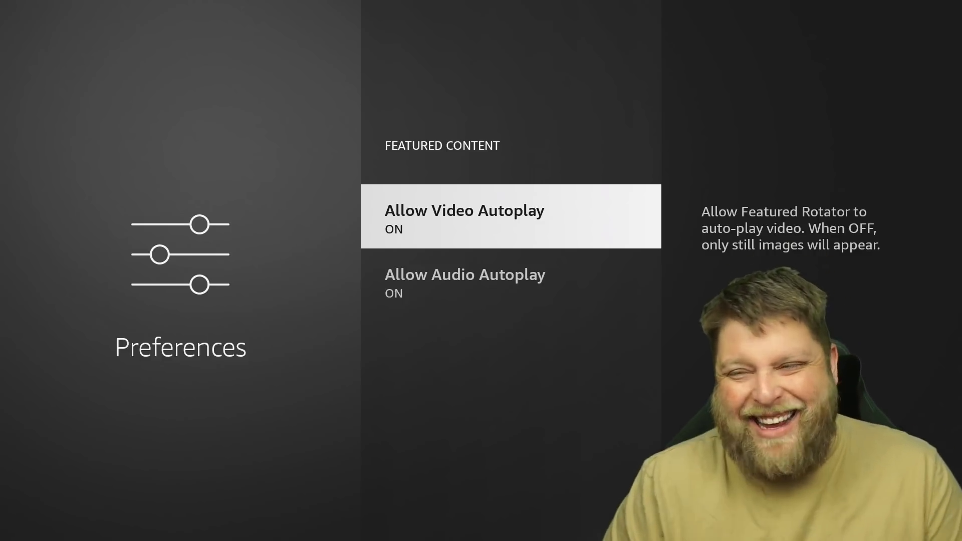
pyautogui.press('Down')
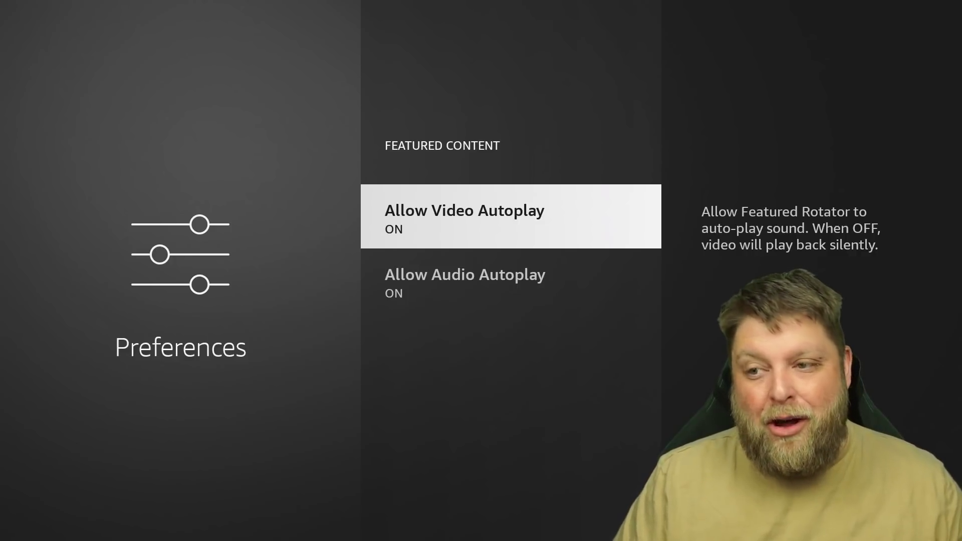
pyautogui.press('Down')
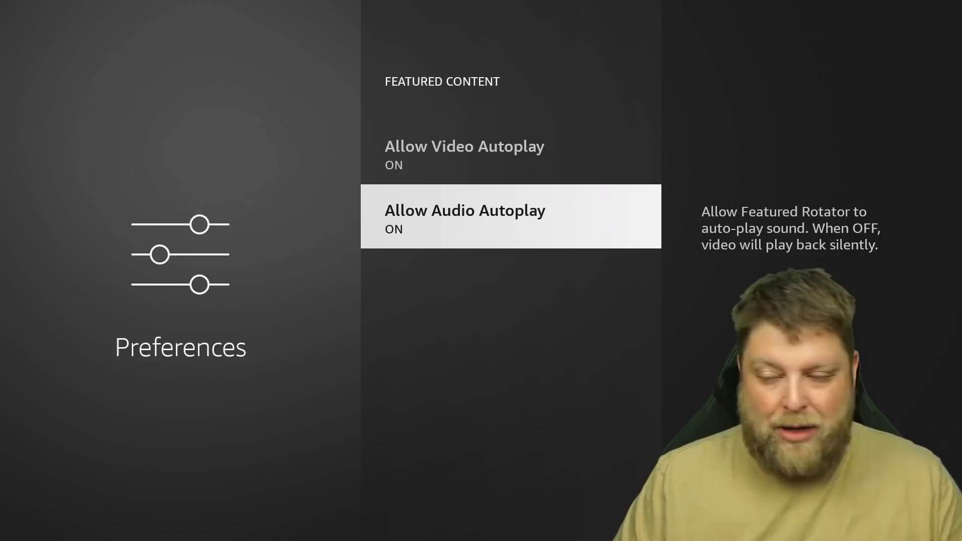
pyautogui.press('Return')
pyautogui.press('Up')
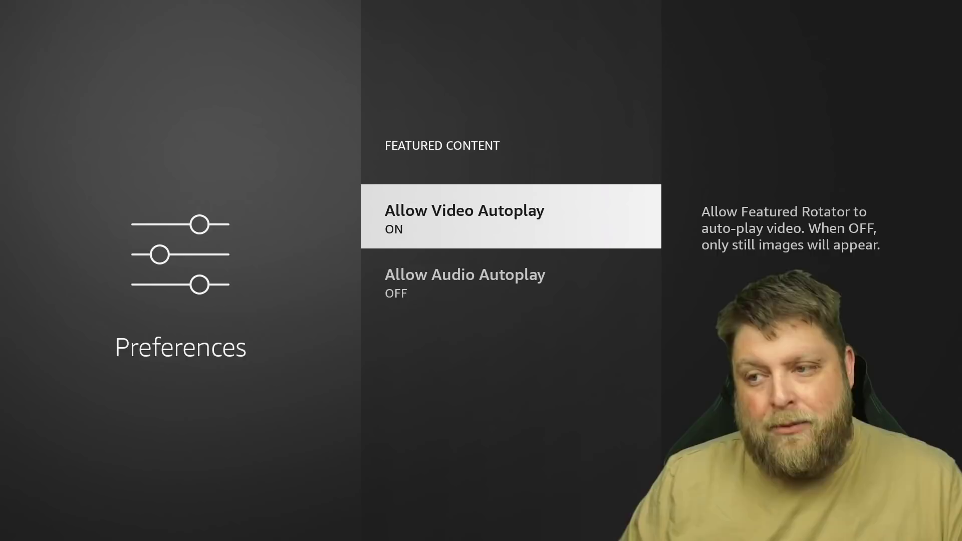
# Step: Turn off Allow Video Autoplay for featured content and Metric Units in Preferences, and return to the settings overview
pyautogui.press('Return')
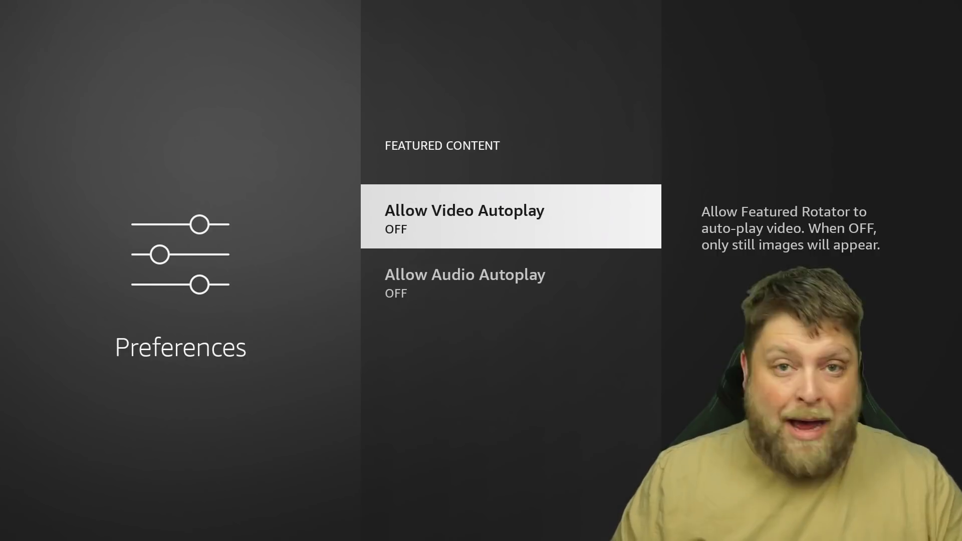
pyautogui.press('Home')
pyautogui.press('Up')
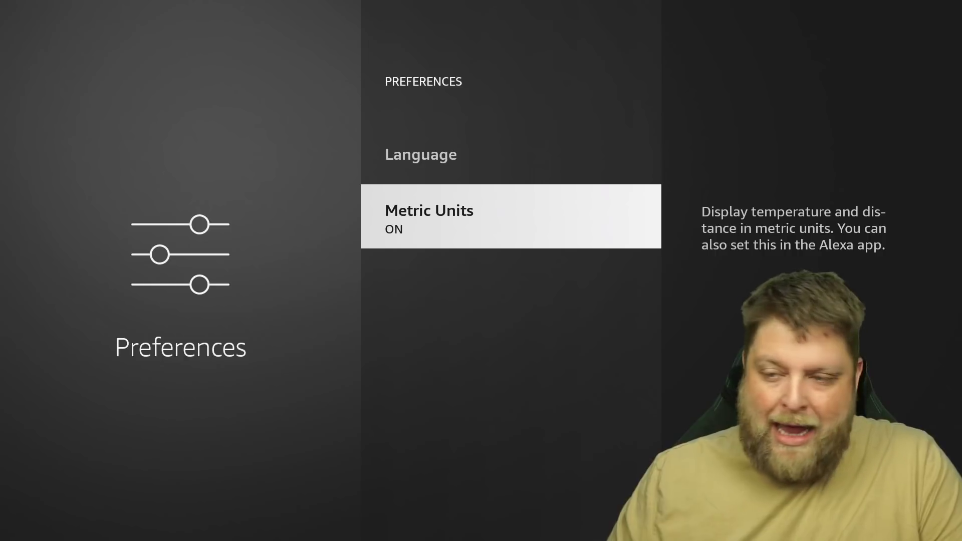
pyautogui.press('Return')
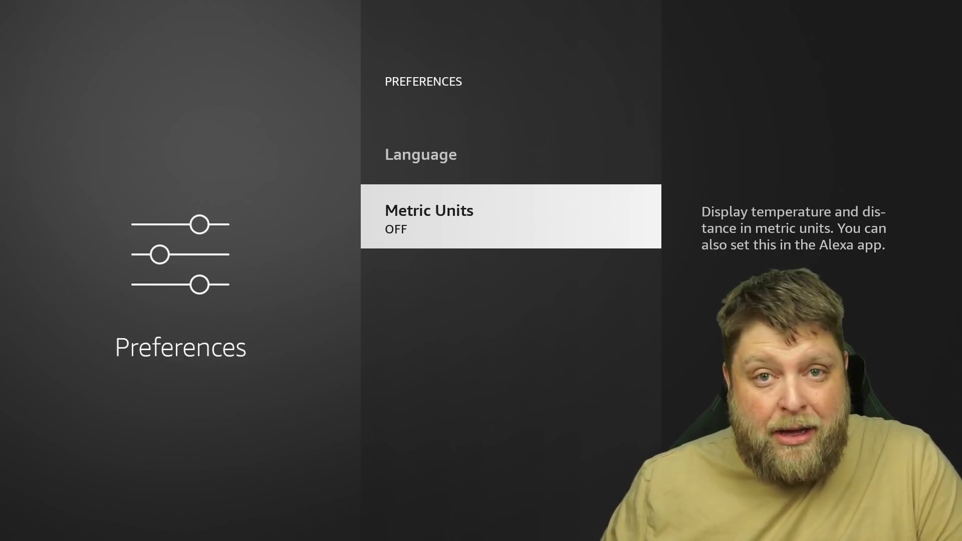
pyautogui.press('Escape')
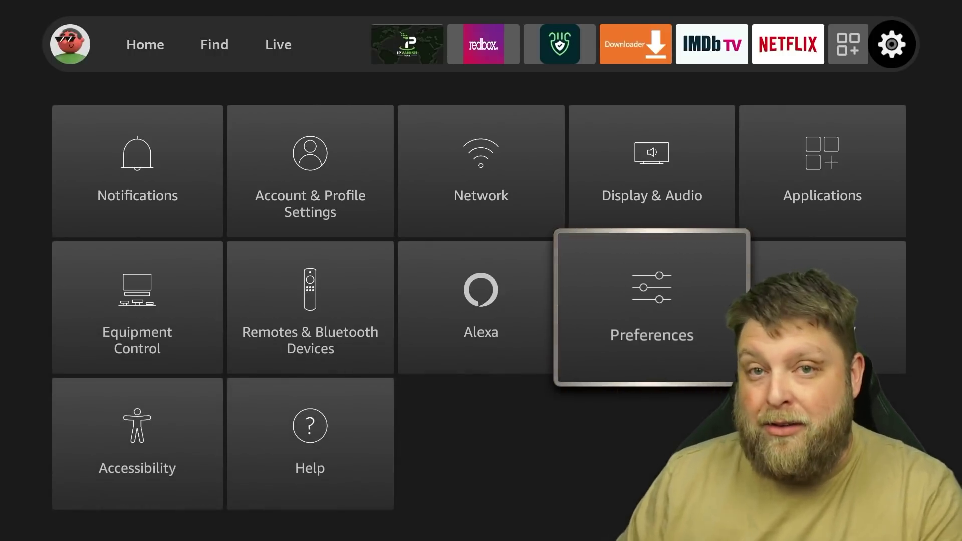
# Step: Review the device, storage, network and update information in the About section of My Fire TV
pyautogui.press('Right')
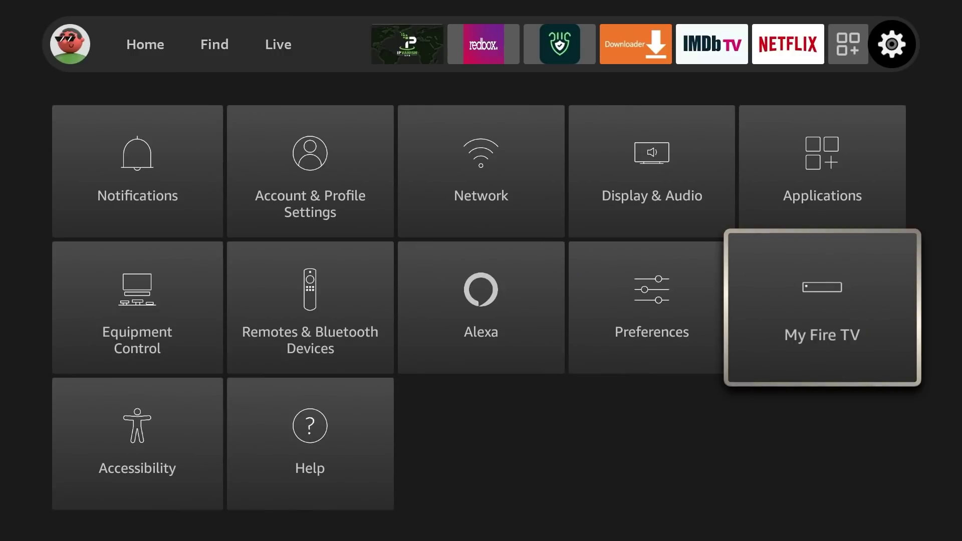
pyautogui.press('Return')
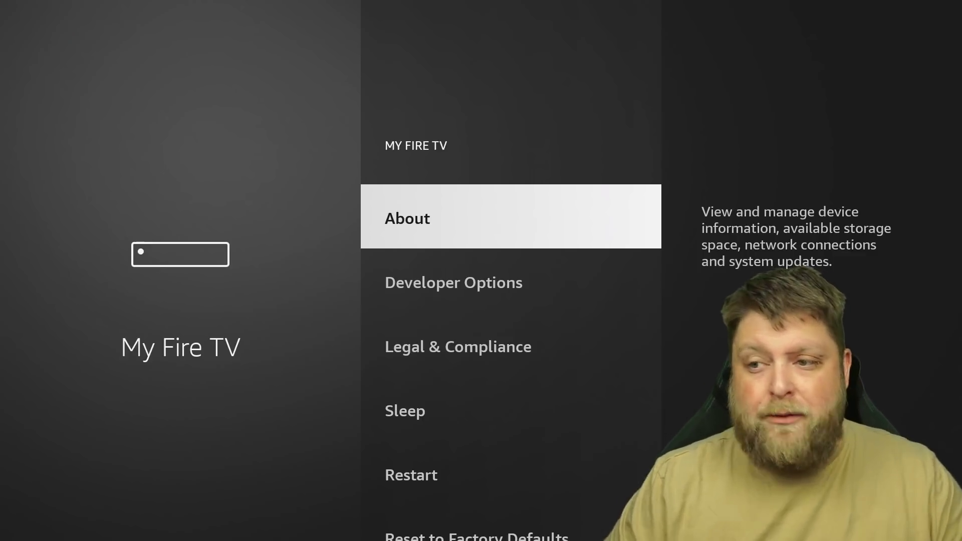
pyautogui.press('Return')
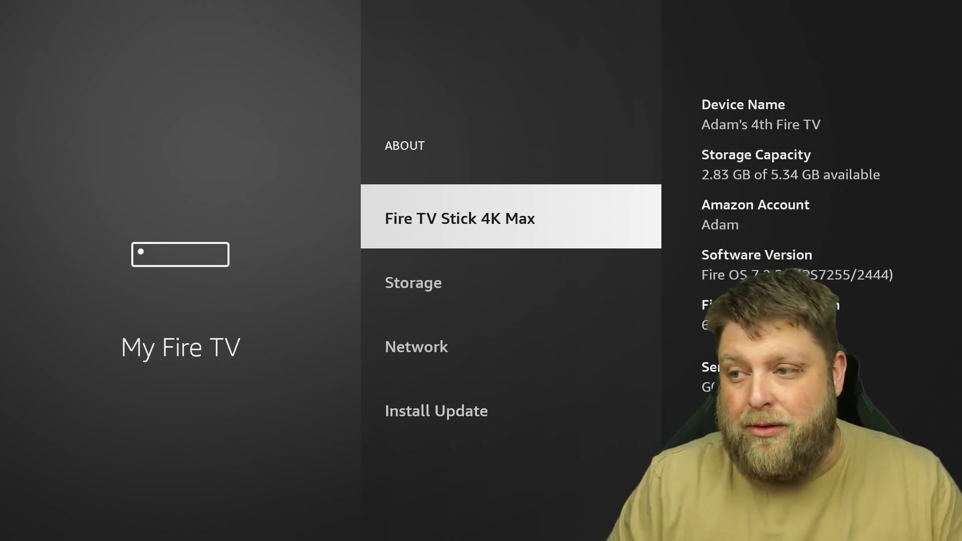
pyautogui.press('Down')
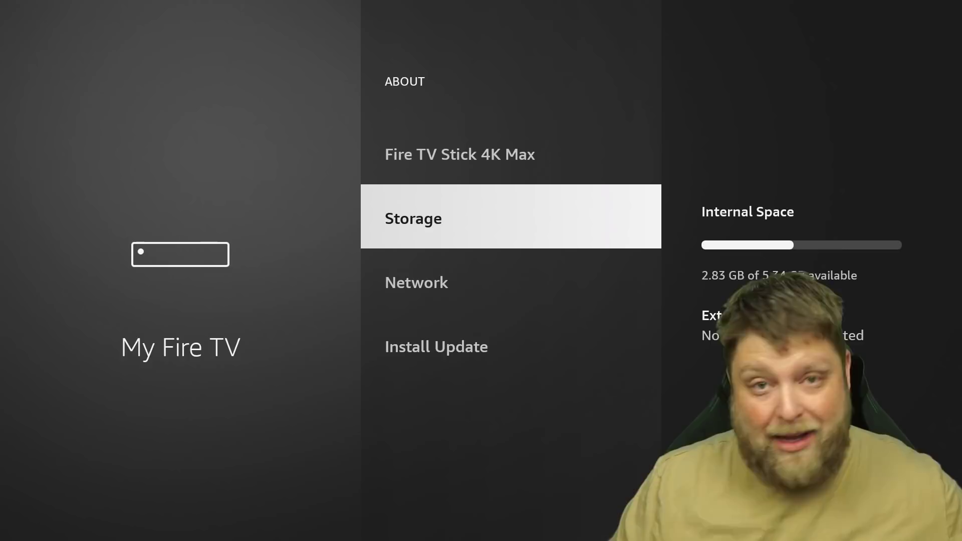
pyautogui.press('Down')
pyautogui.press('Down')
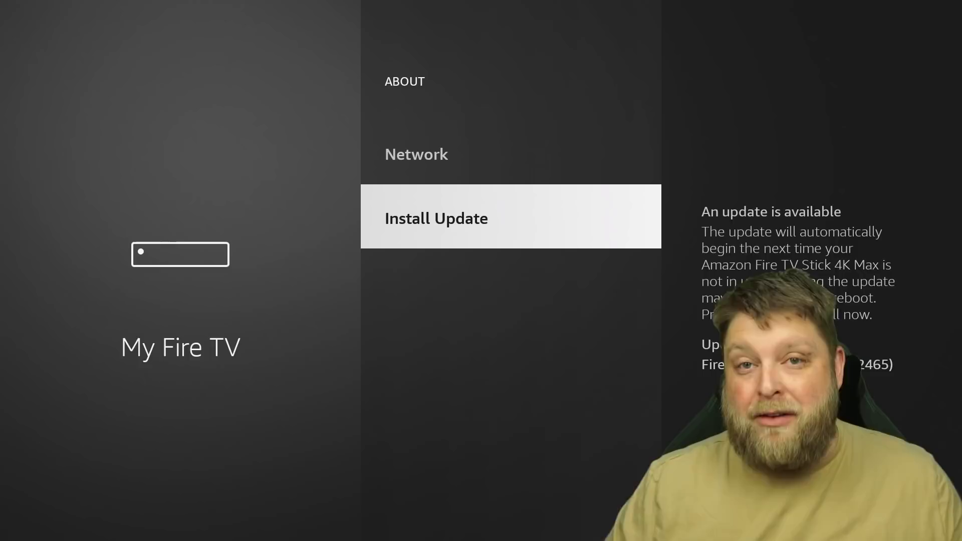
pyautogui.press('Escape')
# Step: Check the Downloader and DefSquid permissions under Install unknown apps in Developer Options, and return to the settings overview
pyautogui.press('Down')
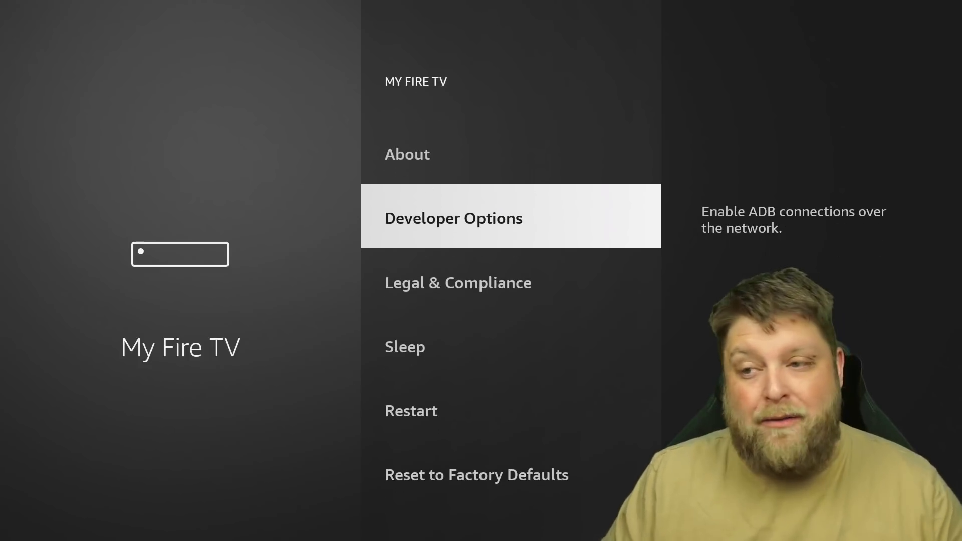
pyautogui.press('Return')
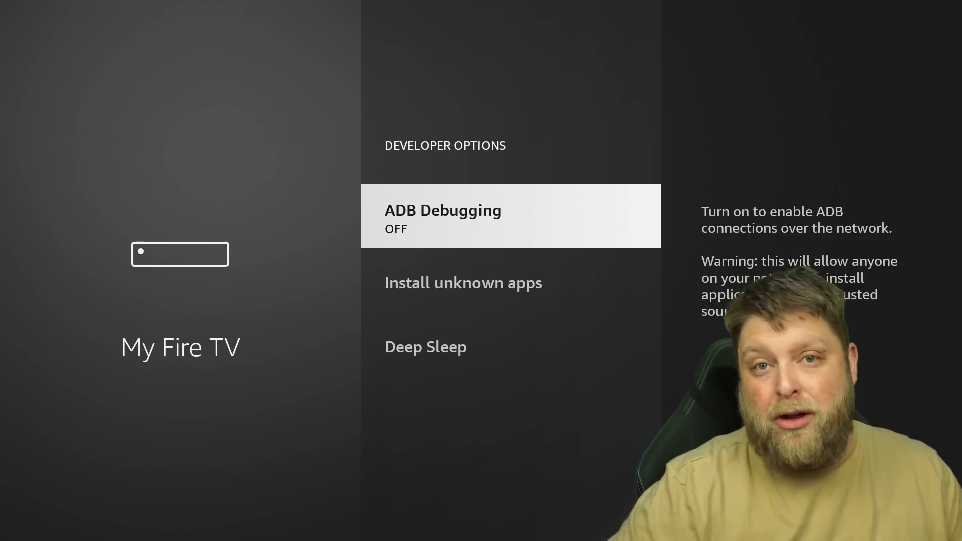
pyautogui.press('Down')
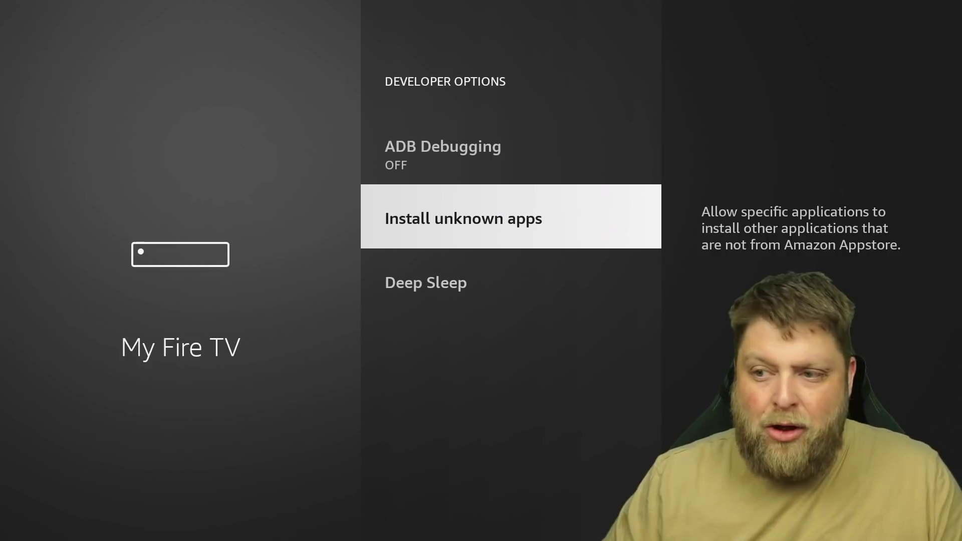
pyautogui.press('Return')
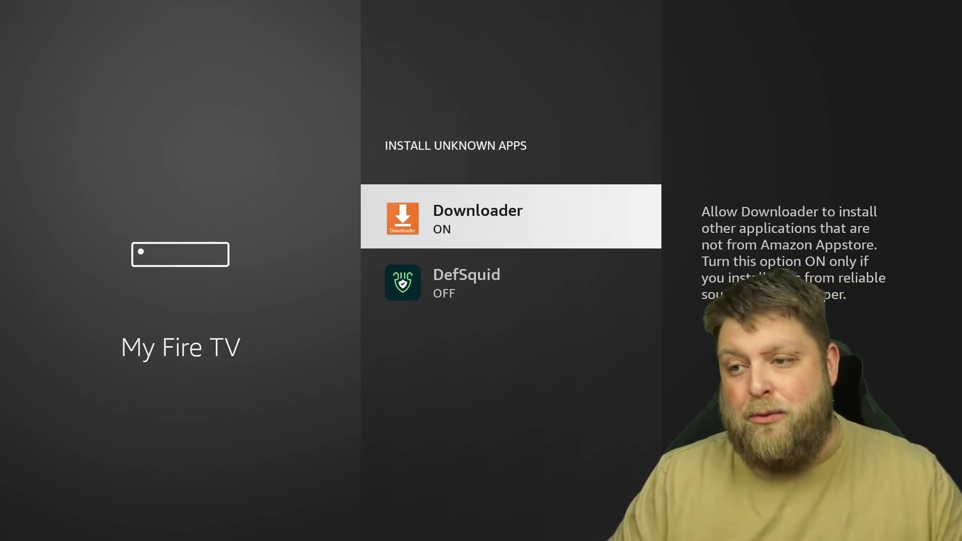
pyautogui.press('Down')
pyautogui.press('Up')
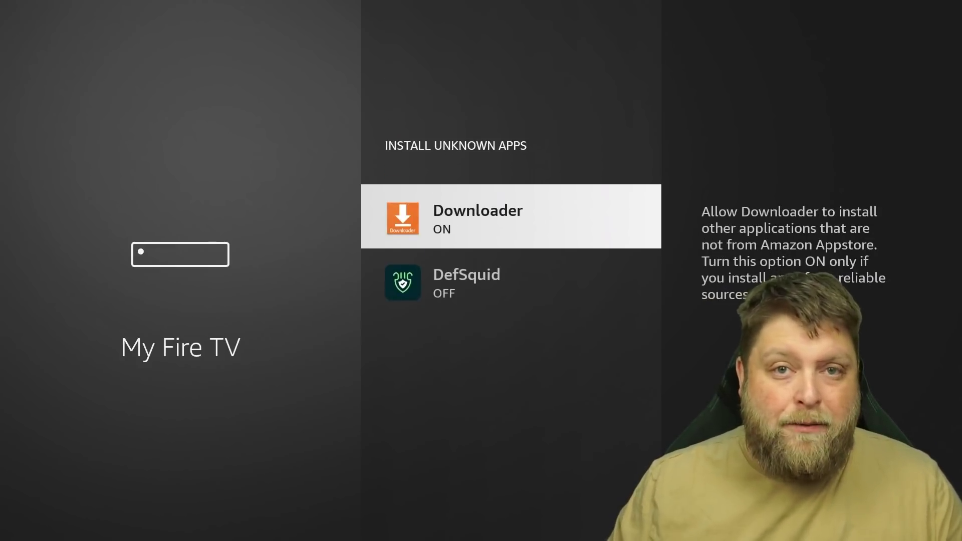
pyautogui.press('Down')
pyautogui.press('Up')
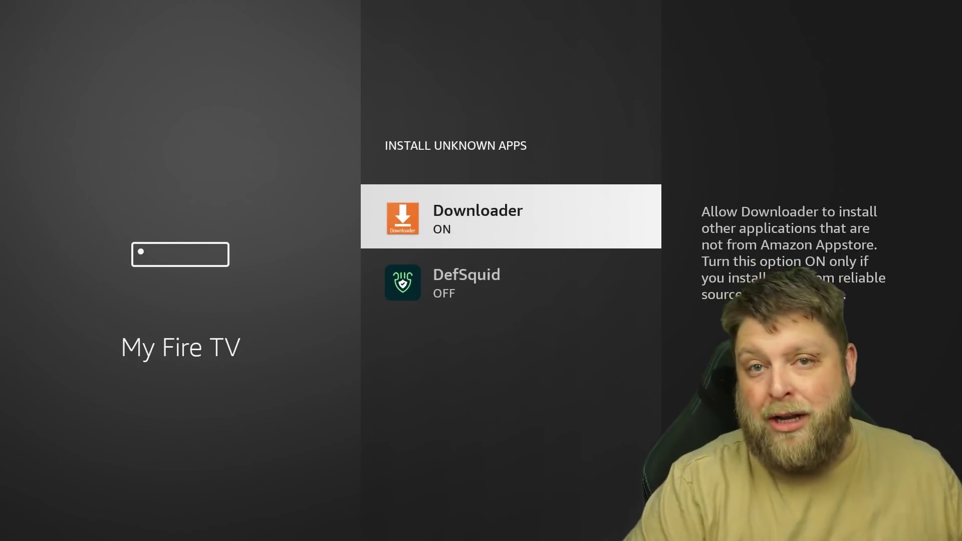
pyautogui.press('Return')
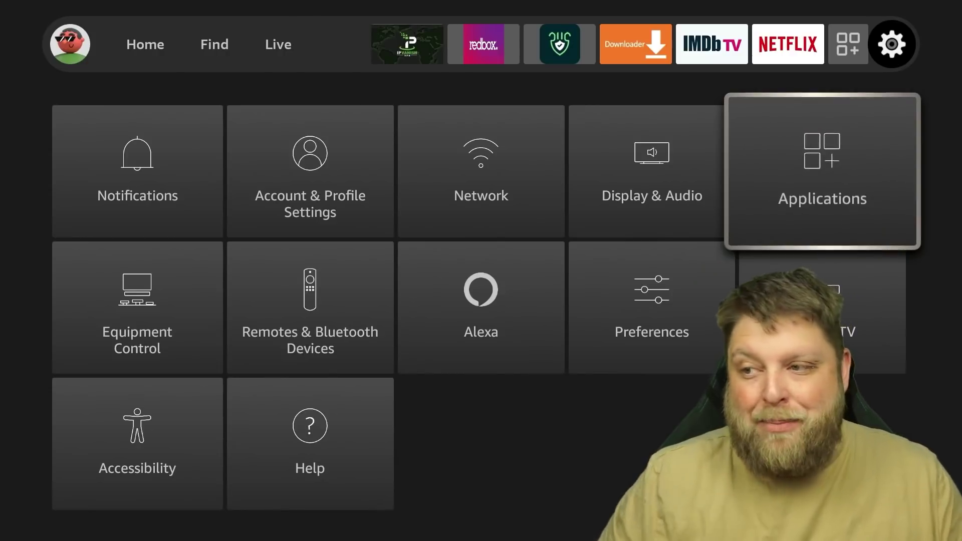
# Step: Turn off Allow Guest Connections and disable access to Amazon Photos in the Amazon Photos application settings
pyautogui.press('Return')
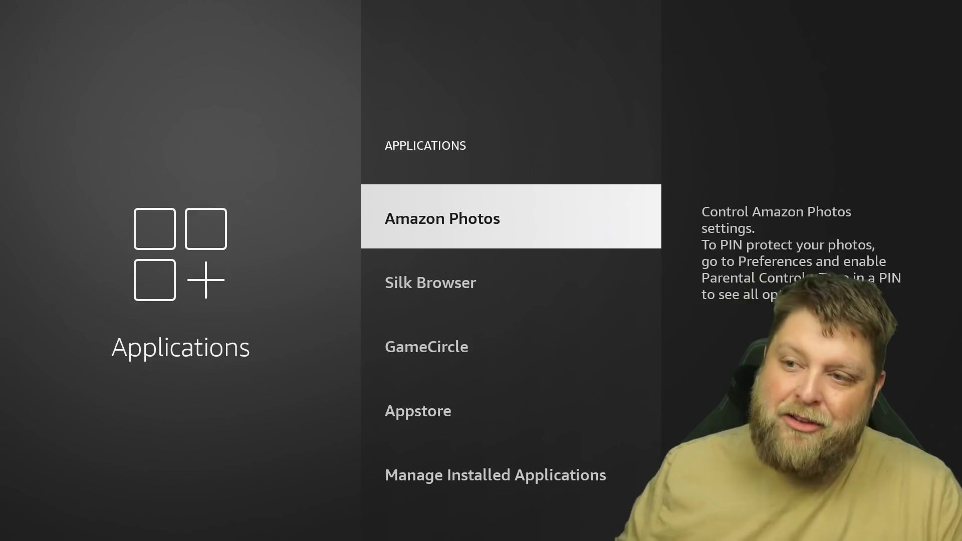
pyautogui.press('Return')
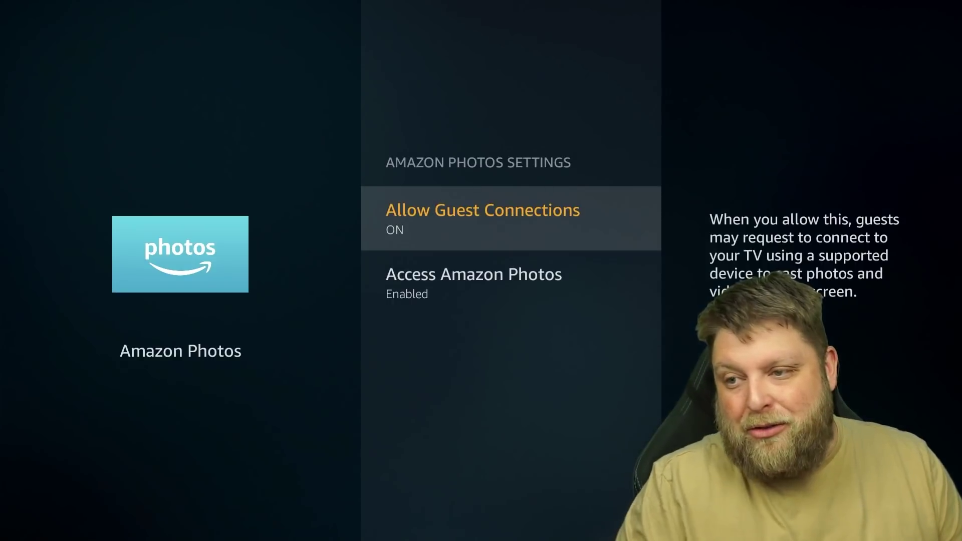
pyautogui.press('Return')
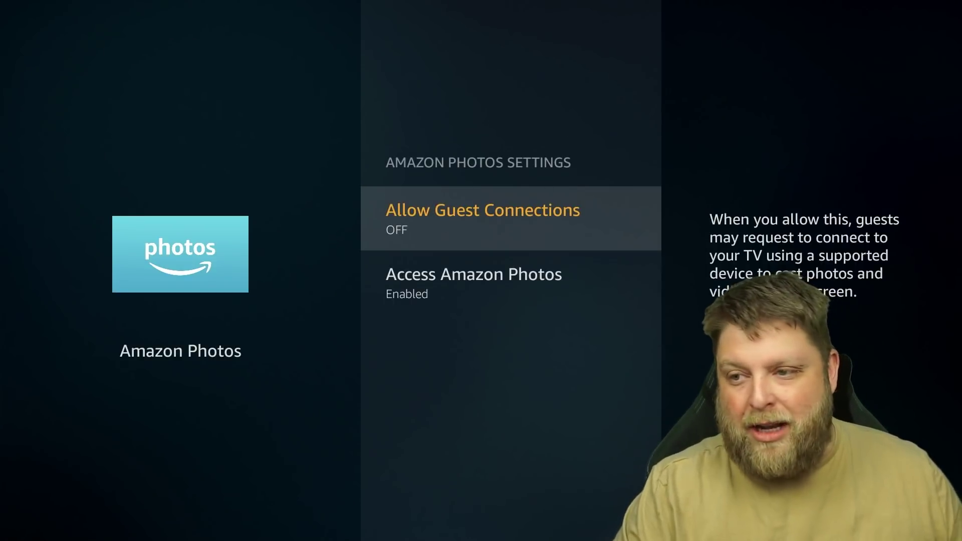
pyautogui.press('Down')
pyautogui.press('Return')
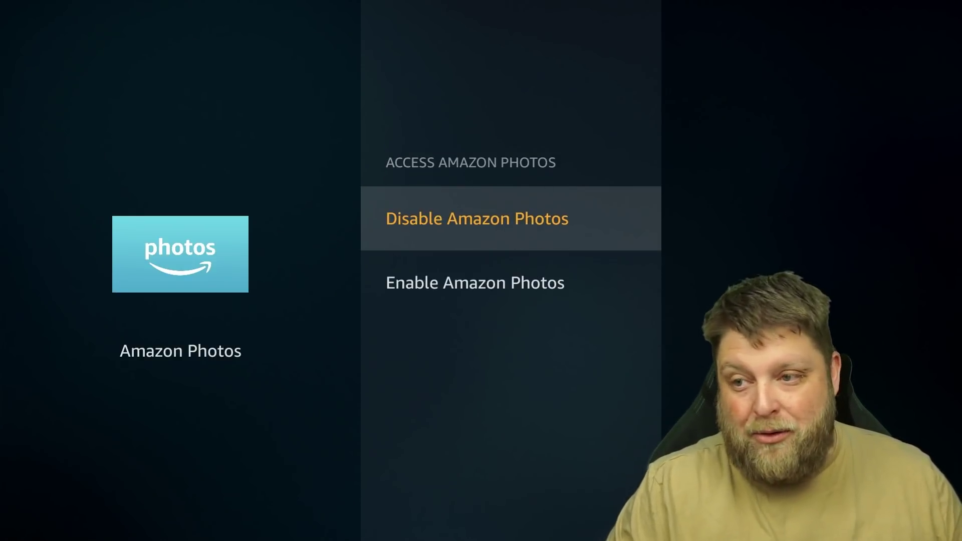
pyautogui.press('Return')
pyautogui.press('Return')
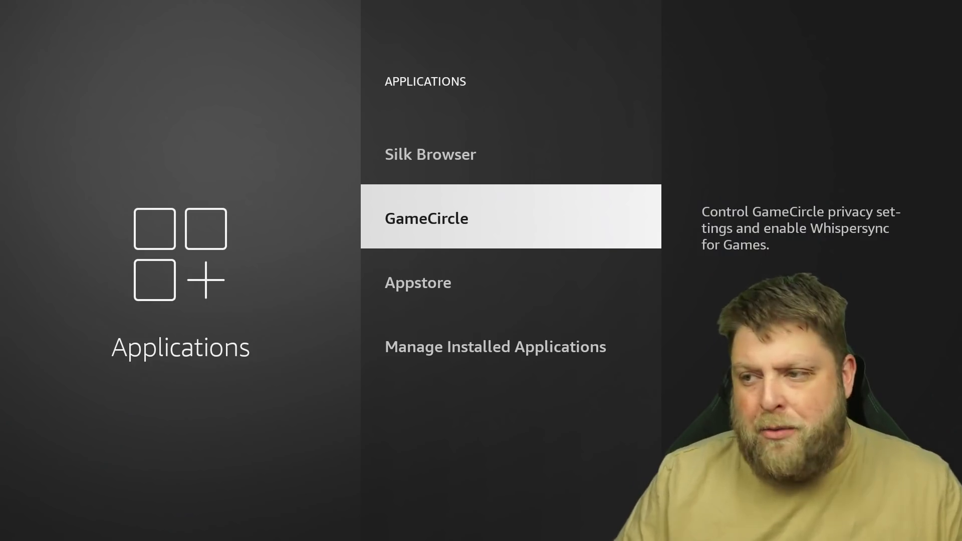
# Step: Turn off Whispersync for Games in the GameCircle settings and return to the Applications list
pyautogui.press('Return')
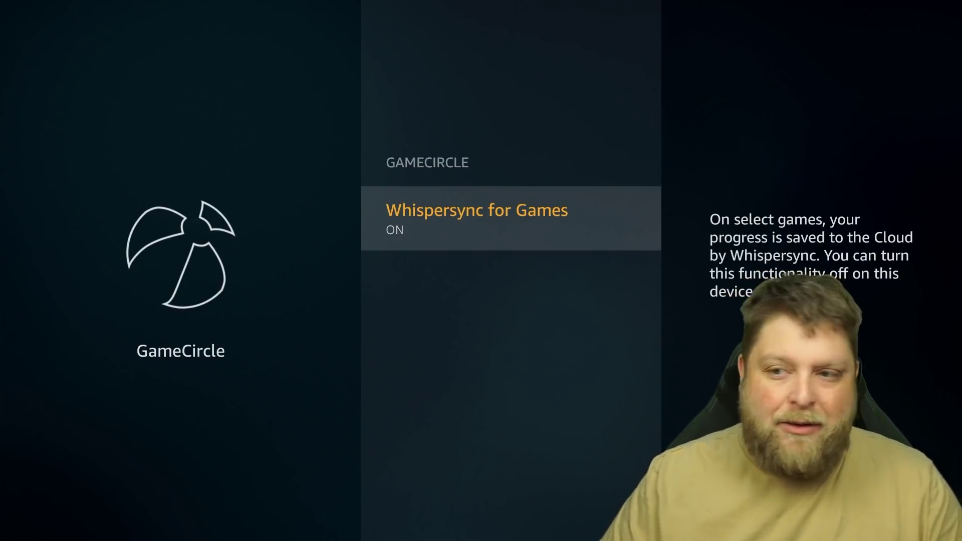
pyautogui.press('Return')
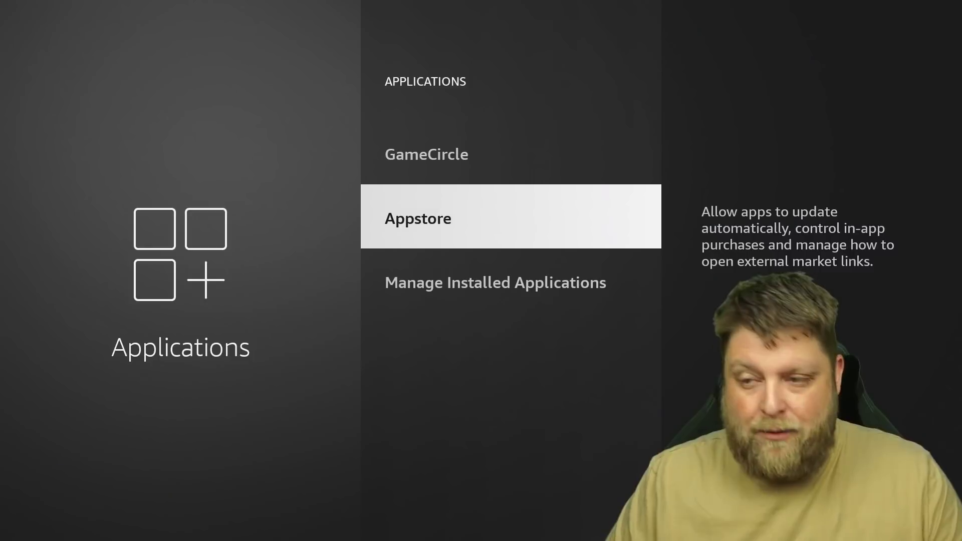
# Step: Open the Appstore settings and review the options for External Market Links
pyautogui.press('Return')
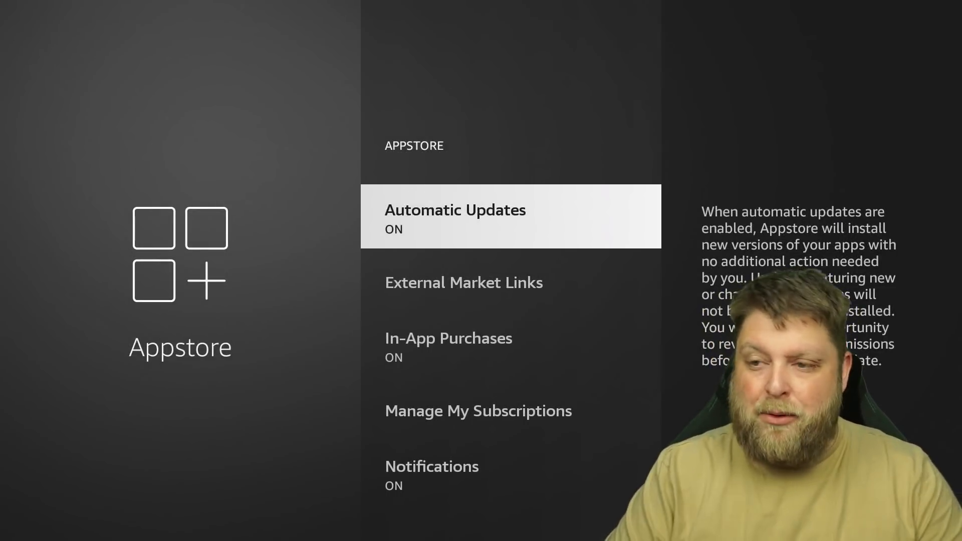
pyautogui.press('Down')
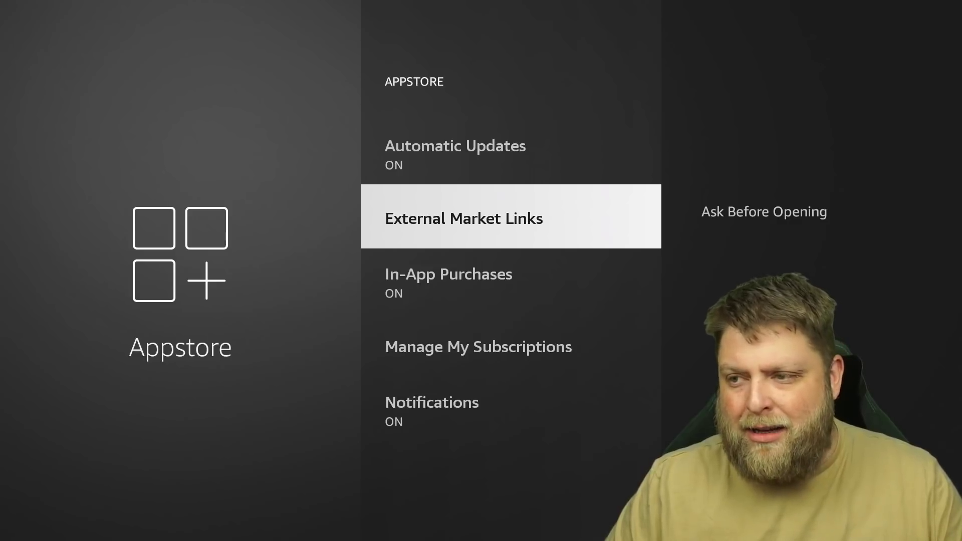
pyautogui.press('Return')
pyautogui.press('Down')
pyautogui.press('Down')
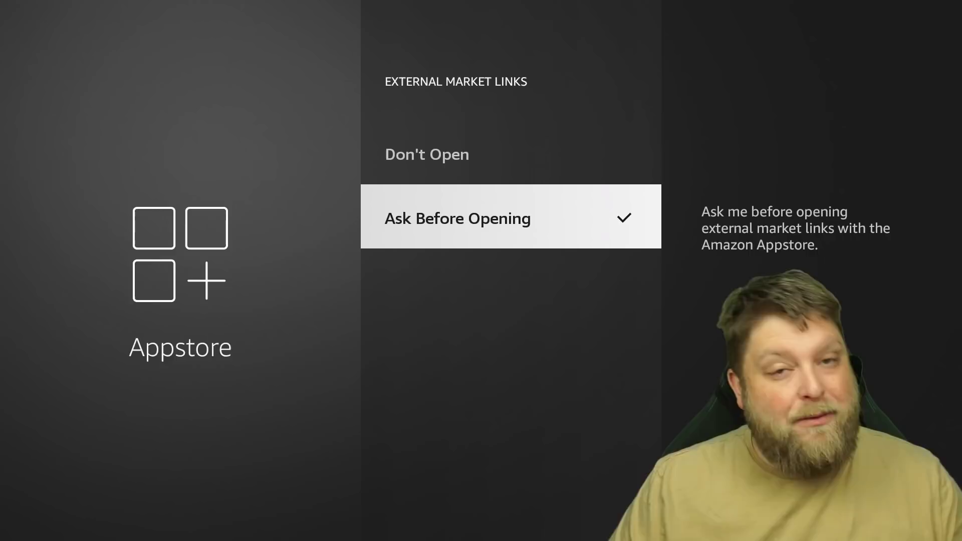
pyautogui.press('Up')
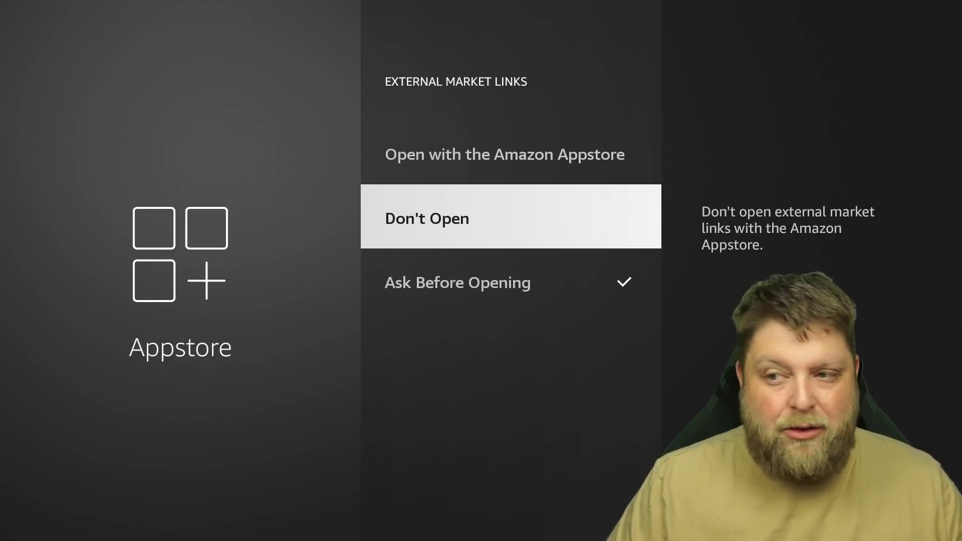
pyautogui.press('Up')
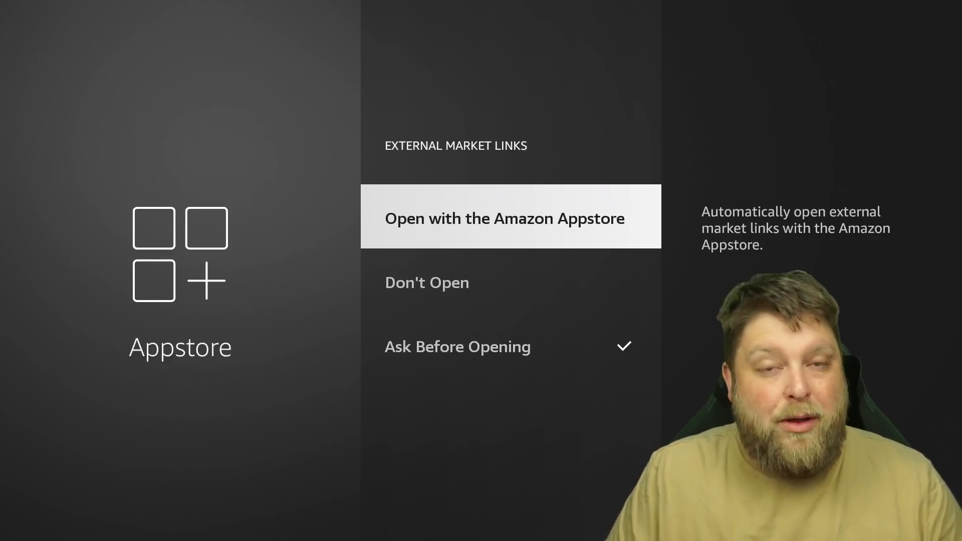
pyautogui.press('Escape')
# Step: Turn off In-App Purchases and Notifications in the Appstore settings
pyautogui.press('Down')
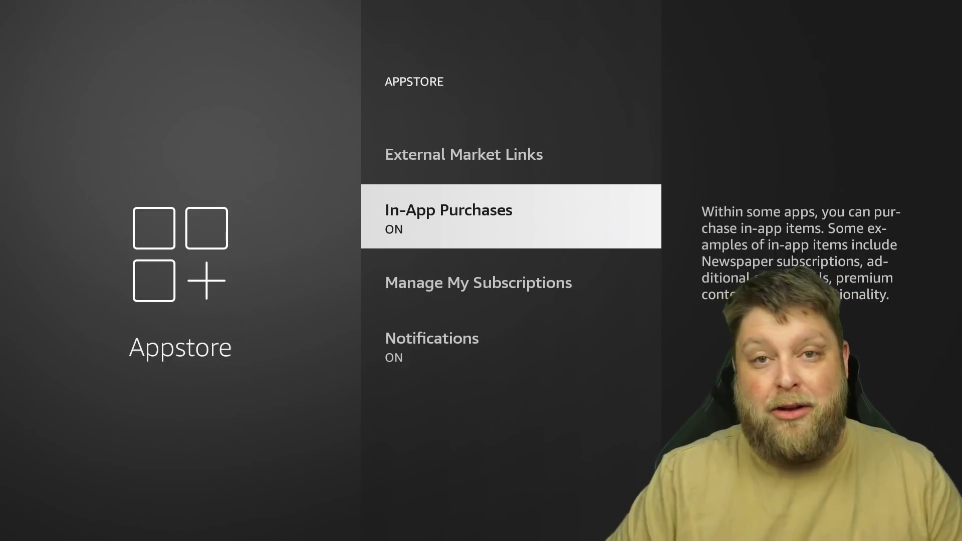
pyautogui.press('Return')
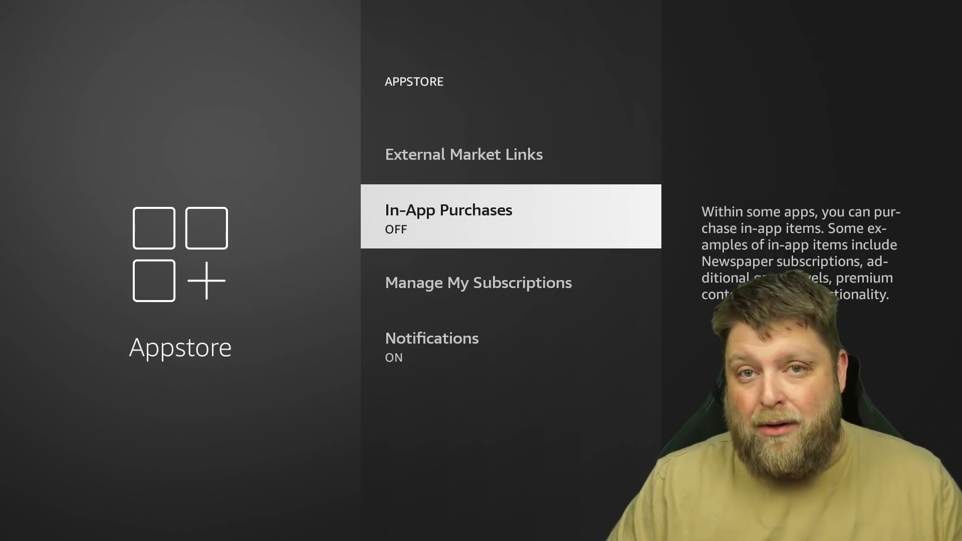
pyautogui.press('Down')
pyautogui.press('Down')
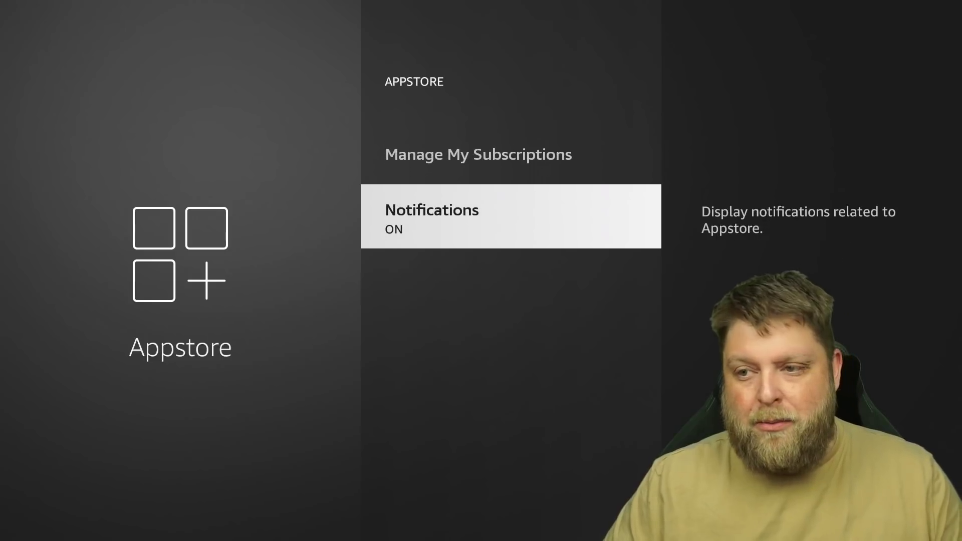
pyautogui.press('Return')
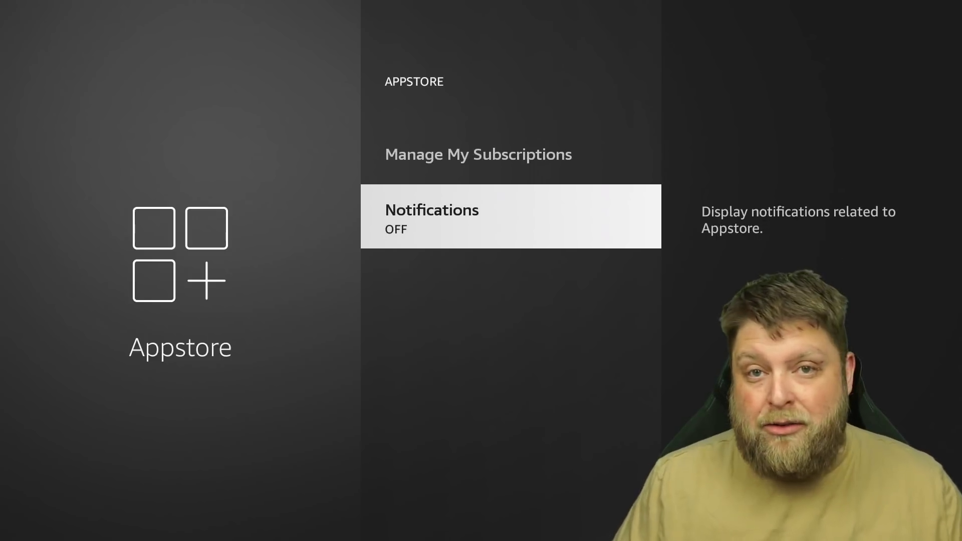